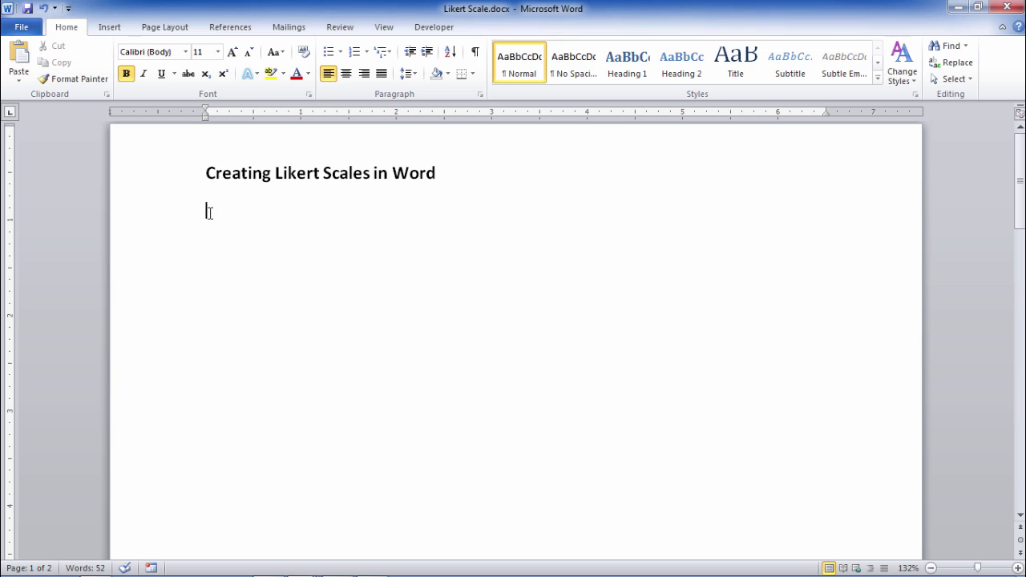
- Paste the rating instructions paragraph and three numbered statistics statements below the title
{"action": "type", "text": "For each of the questions below, circle the response that best characterizes how you feel about the statement, where: 1 = Strongly Disagree, 2 = Disagree, 3 = Neither Agree Nor Disagree, 4 = Agree, and 5 = Strongly Agree. 1. Statistics make me nervous. 2. Statistics is a subject I can do without. 3. I will never do well in statistics."}
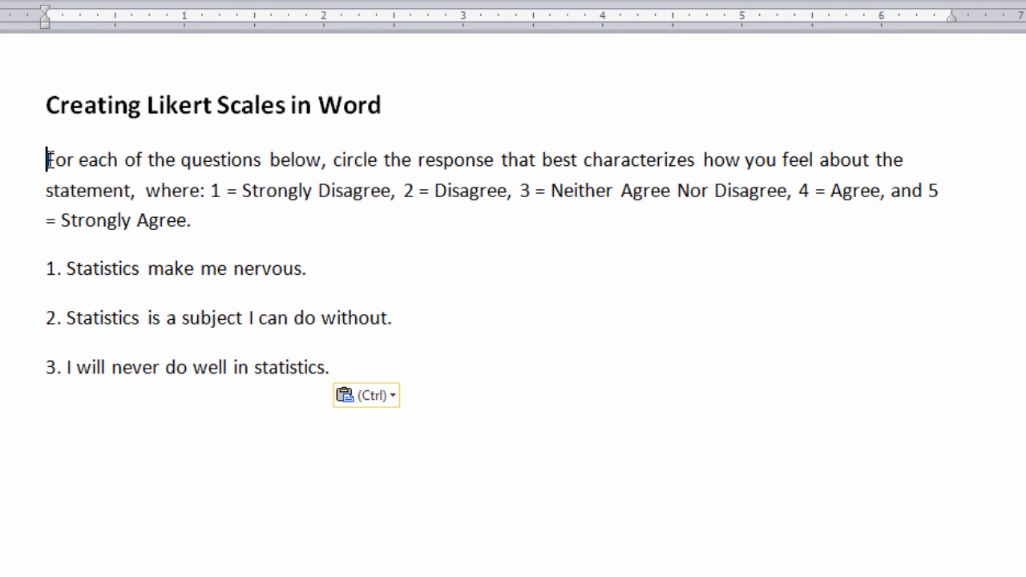
{"action": "left_click_drag", "start_coordinate": [47, 160], "coordinate": [199, 218]}
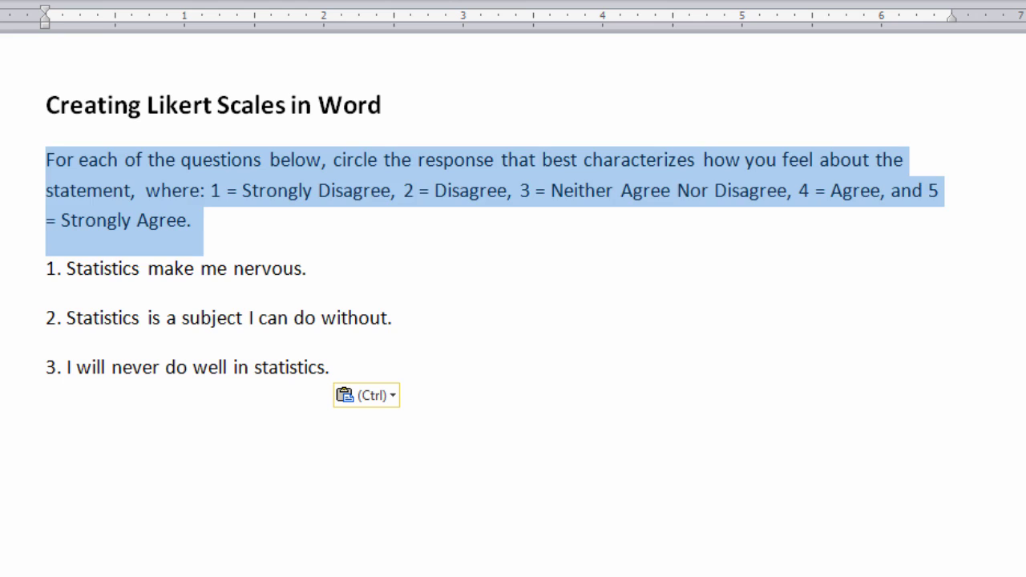
{"action": "left_click_drag", "start_coordinate": [47, 268], "coordinate": [336, 397]}
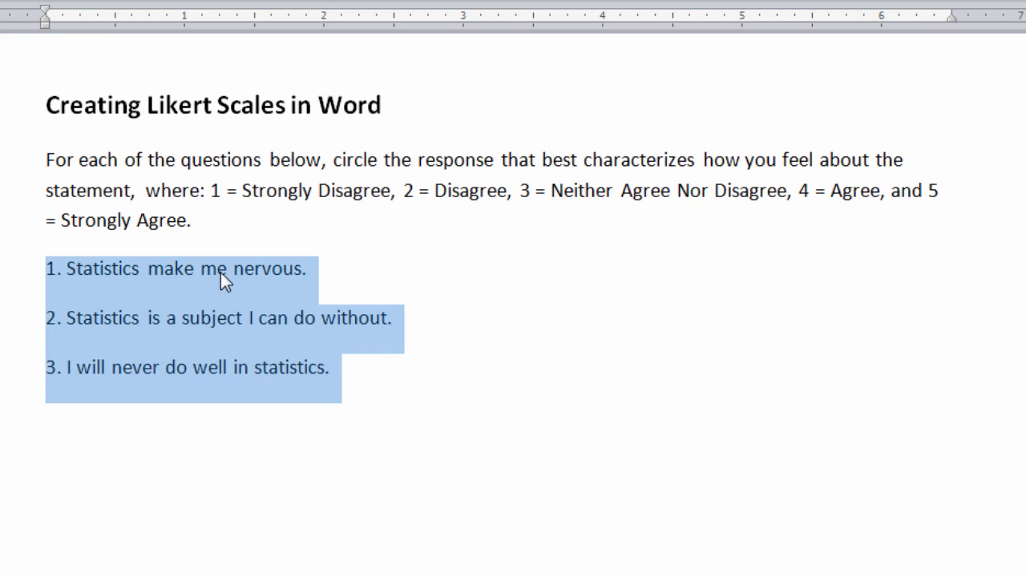
{"action": "left_click", "coordinate": [261, 273]}
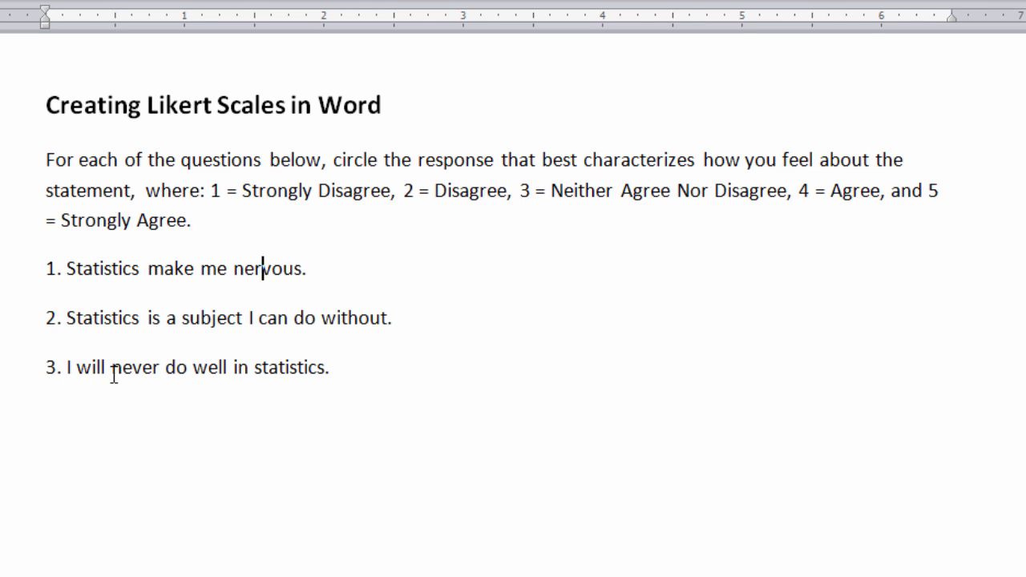
- Point out statement 3's wording and the 1 = Strongly Disagree to 5 = Strongly Agree scale
{"action": "left_click_drag", "start_coordinate": [112, 369], "coordinate": [311, 382]}
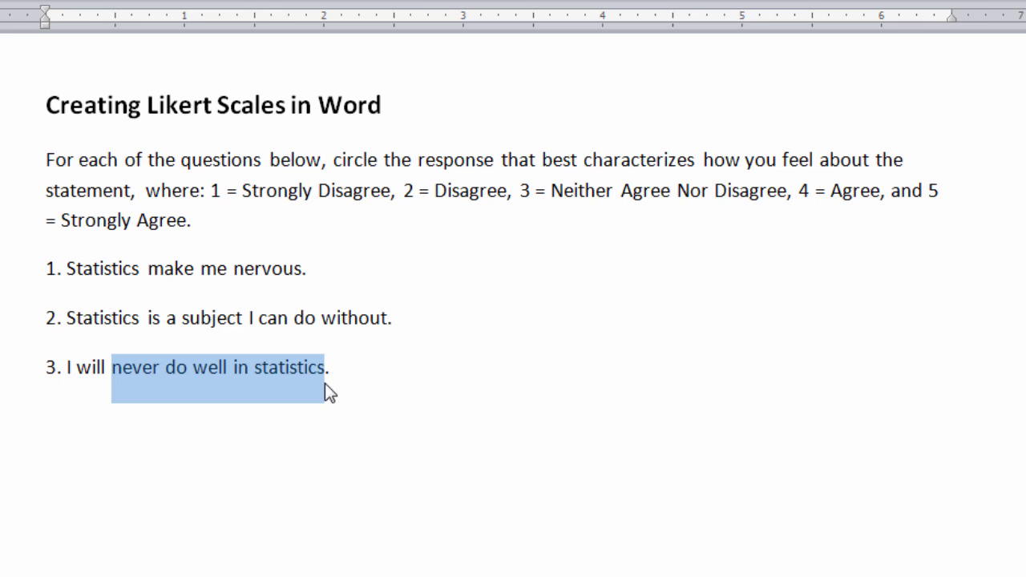
{"action": "left_click_drag", "start_coordinate": [50, 164], "coordinate": [134, 194]}
{"action": "left_click_drag", "start_coordinate": [216, 195], "coordinate": [856, 191]}
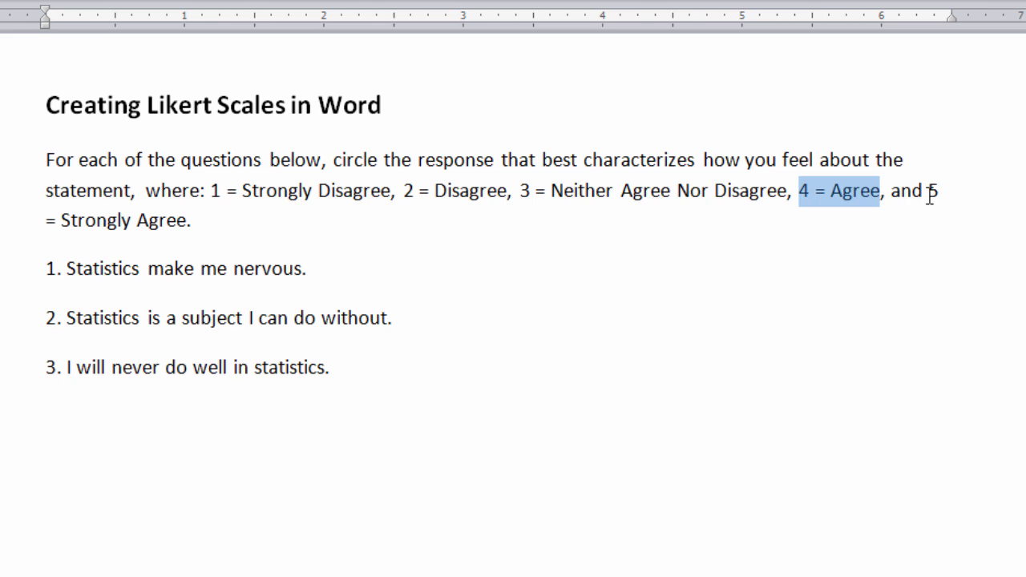
{"action": "left_click_drag", "start_coordinate": [930, 196], "coordinate": [187, 220]}
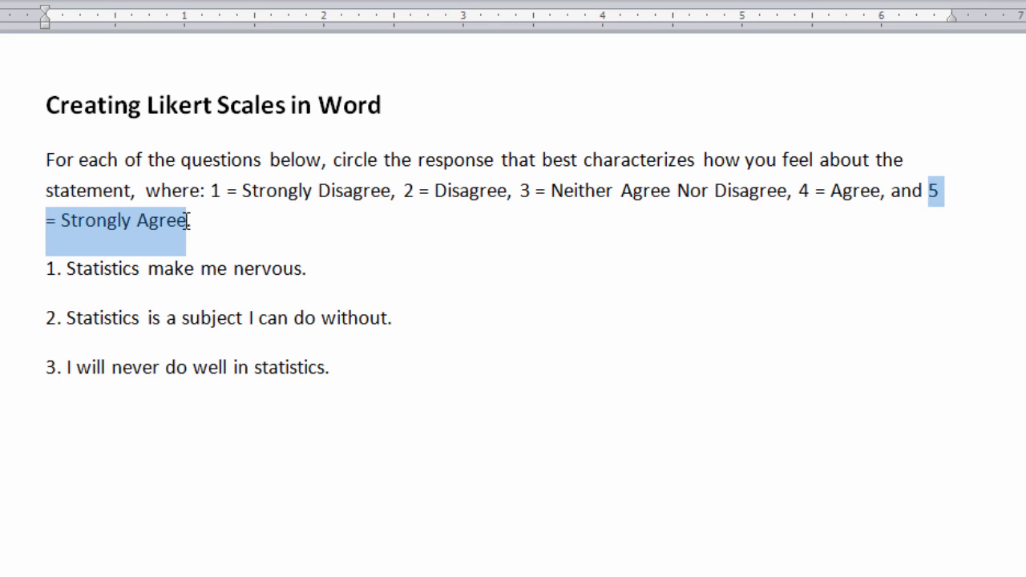
{"action": "left_click", "coordinate": [381, 369]}
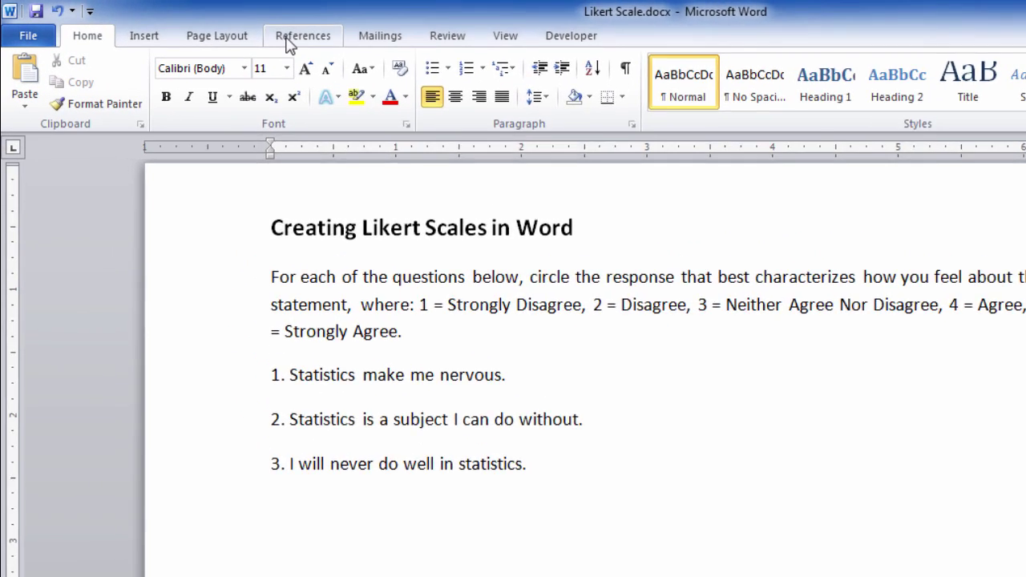
- Insert a 6-column by 4-row table below statement 3
{"action": "left_click", "coordinate": [116, 27]}
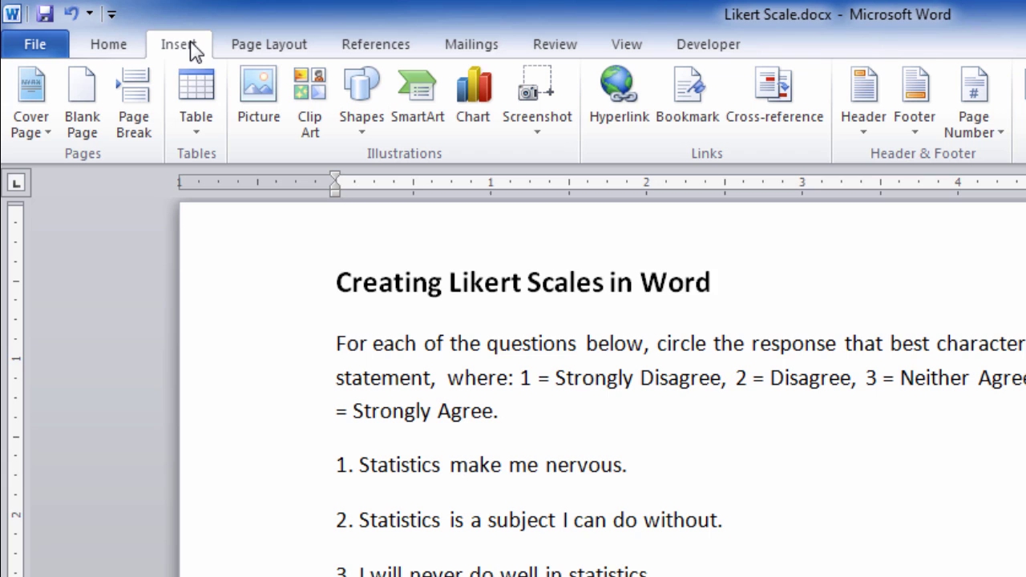
{"action": "left_click", "coordinate": [197, 128]}
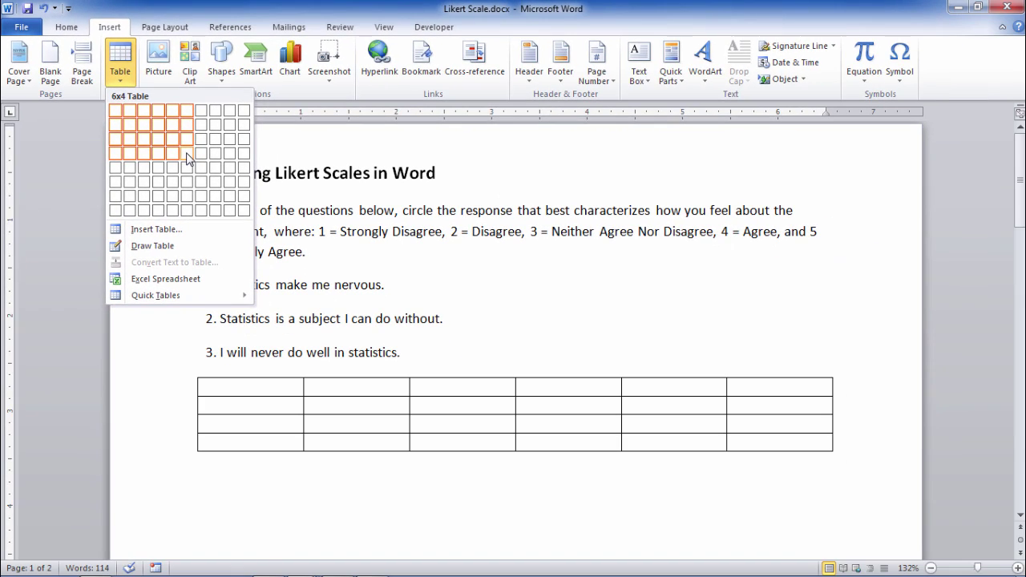
{"action": "left_click", "coordinate": [211, 173]}
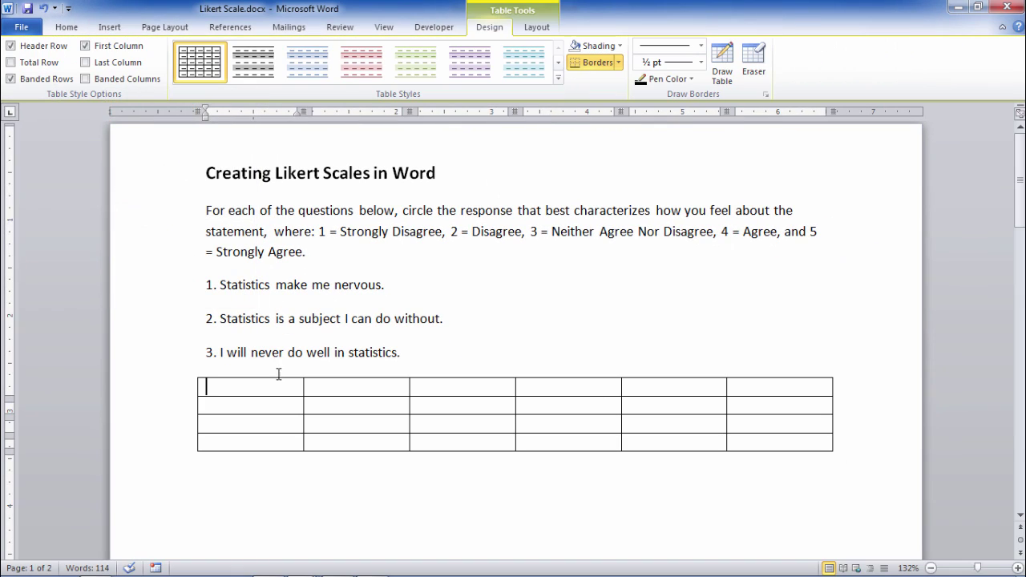
- Widen the table's first column to about 2.25" and select statement 1's line
{"action": "left_click_drag", "start_coordinate": [303, 413], "coordinate": [480, 423]}
{"action": "left_click_drag", "start_coordinate": [382, 421], "coordinate": [420, 423]}
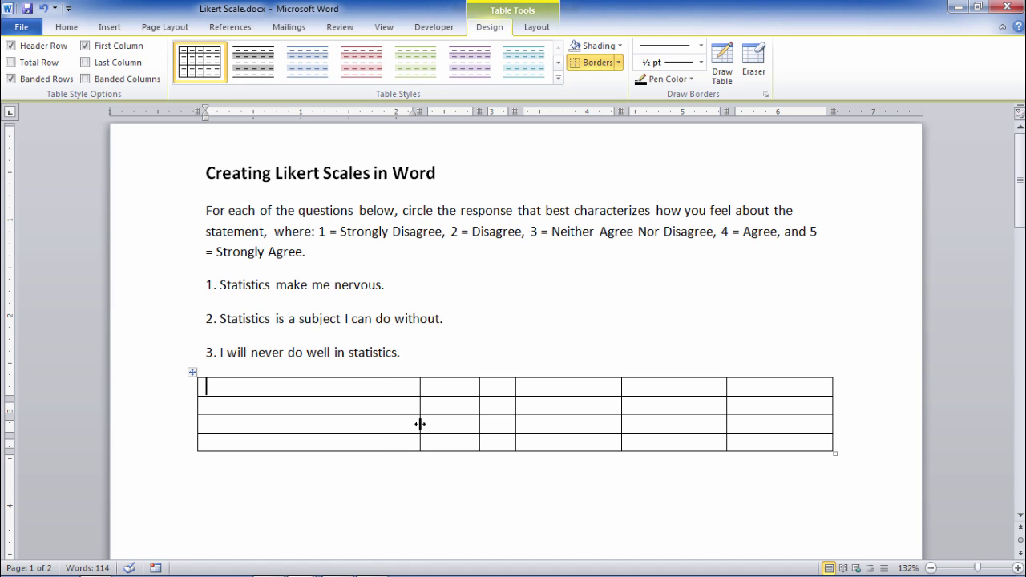
{"action": "left_click_drag", "start_coordinate": [420, 423], "coordinate": [424, 423]}
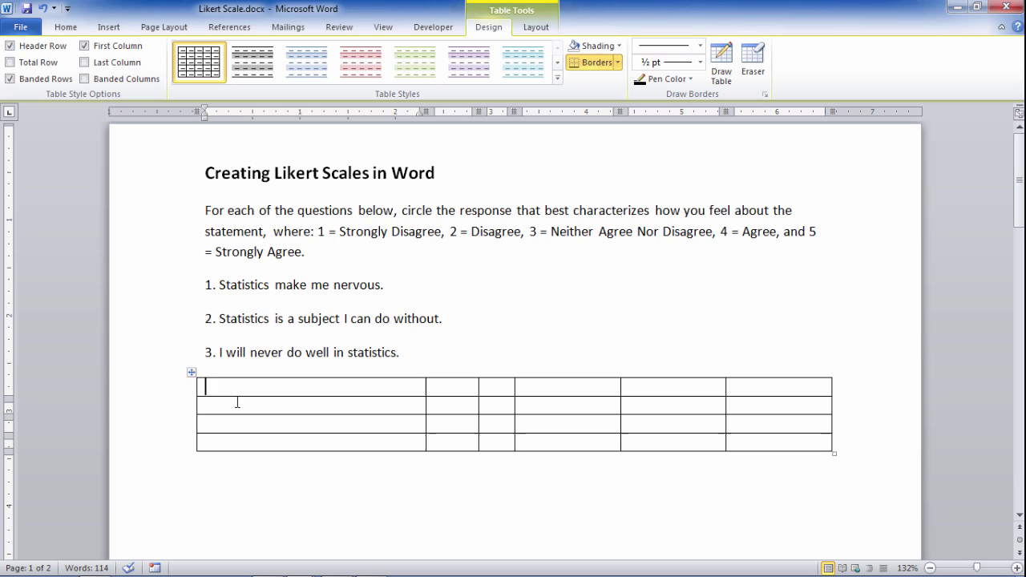
{"action": "left_click_drag", "start_coordinate": [205, 284], "coordinate": [386, 285]}
{"action": "key", "text": "ctrl+c"}
- Move statements 1, 2 and 3 into the first cells of table rows 2, 3 and 4
{"action": "key", "text": "Delete"}
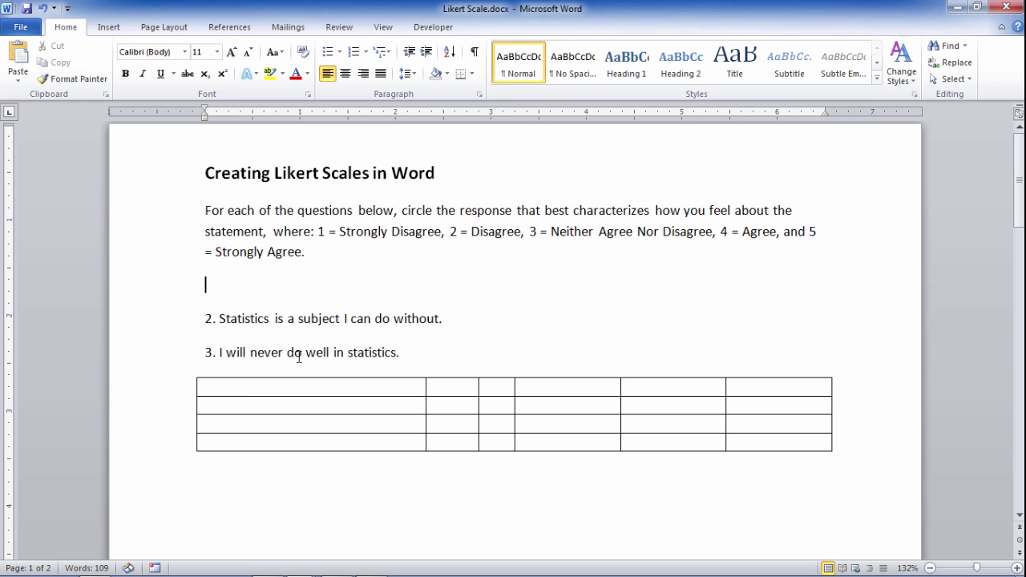
{"action": "left_click", "coordinate": [251, 405]}
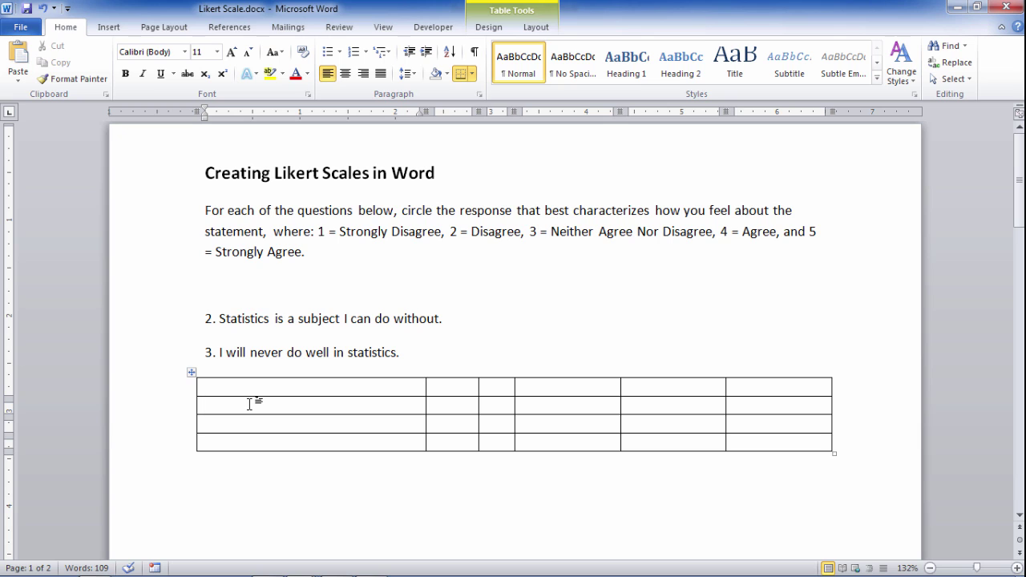
{"action": "key", "text": "ctrl+v"}
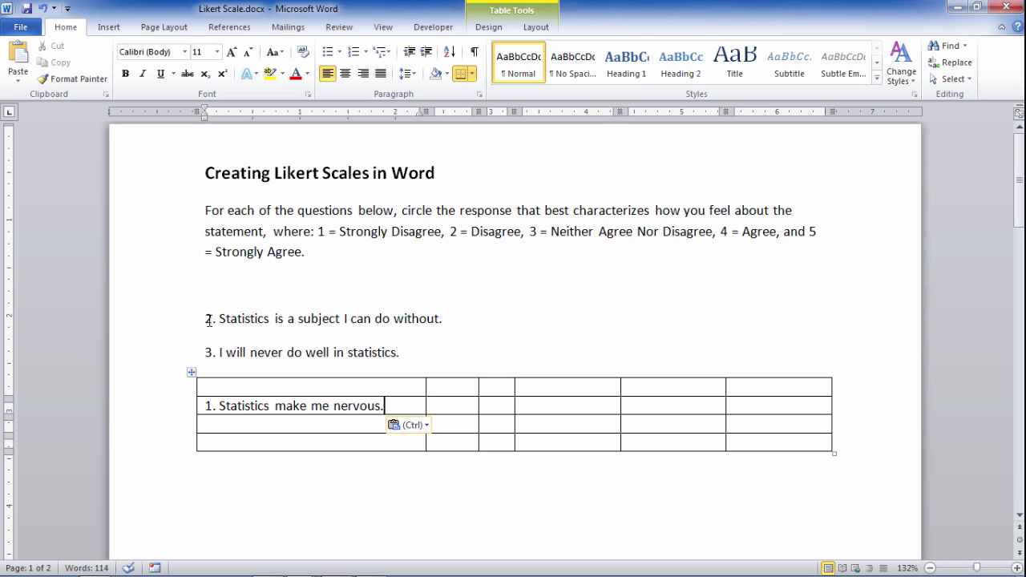
{"action": "left_click_drag", "start_coordinate": [209, 321], "coordinate": [444, 320]}
{"action": "key", "text": "ctrl+x"}
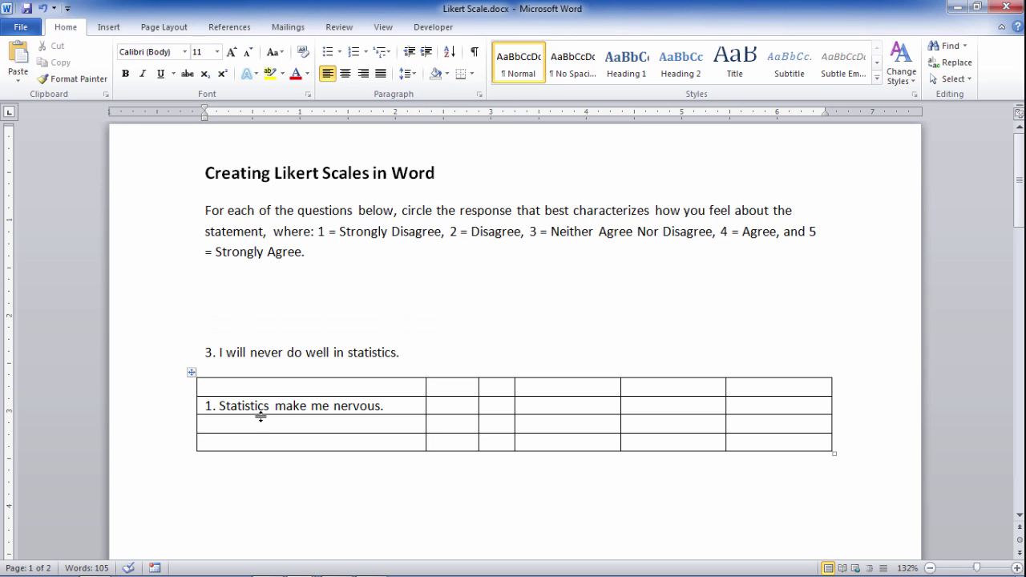
{"action": "left_click", "coordinate": [256, 421]}
{"action": "key", "text": "ctrl+v"}
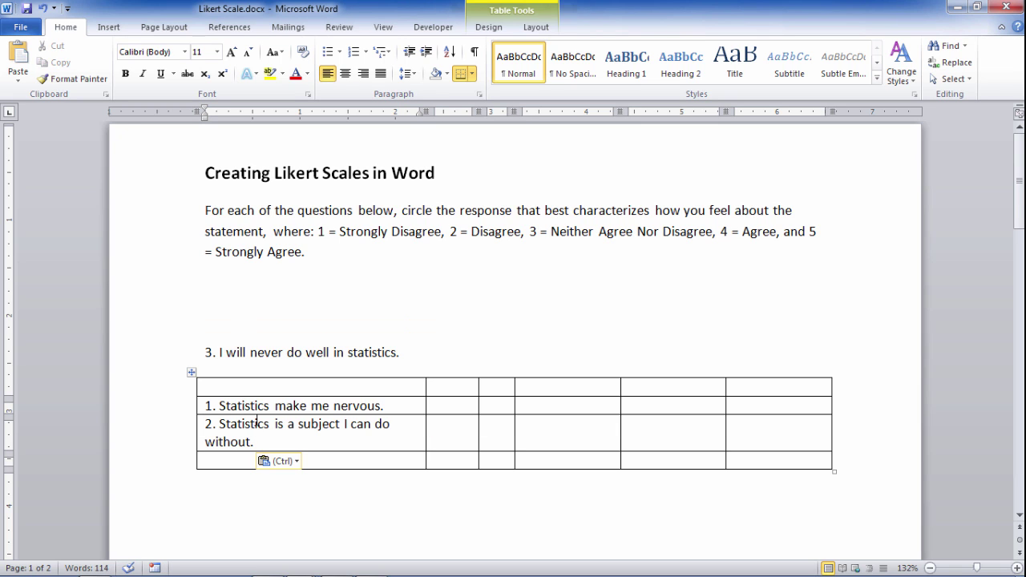
{"action": "left_click_drag", "start_coordinate": [206, 351], "coordinate": [401, 353]}
{"action": "key", "text": "ctrl+x"}
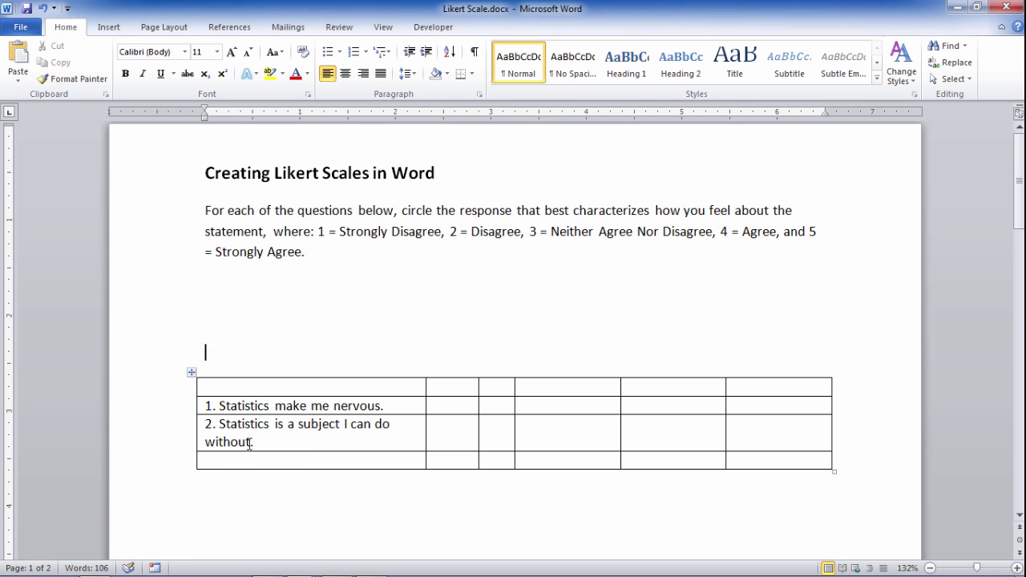
{"action": "left_click", "coordinate": [229, 462]}
{"action": "key", "text": "ctrl+v"}
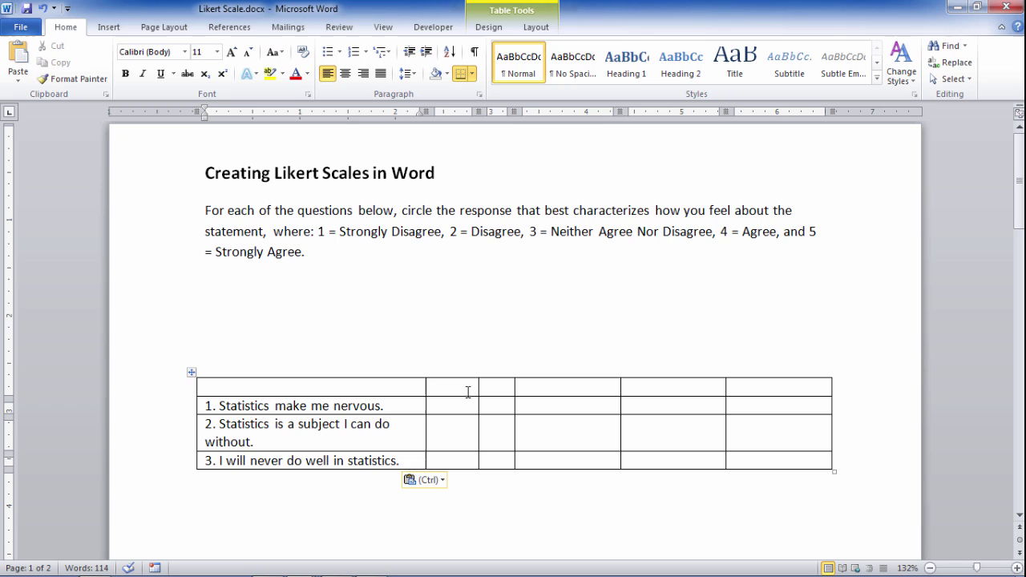
- Select all the empty rating cells in columns 2–6
{"action": "left_click_drag", "start_coordinate": [469, 387], "coordinate": [758, 465]}
{"action": "left_click", "coordinate": [450, 383]}
{"action": "left_click_drag", "start_coordinate": [447, 385], "coordinate": [762, 385]}
{"action": "left_click", "coordinate": [340, 232]}
{"action": "left_click_drag", "start_coordinate": [350, 233], "coordinate": [443, 232]}
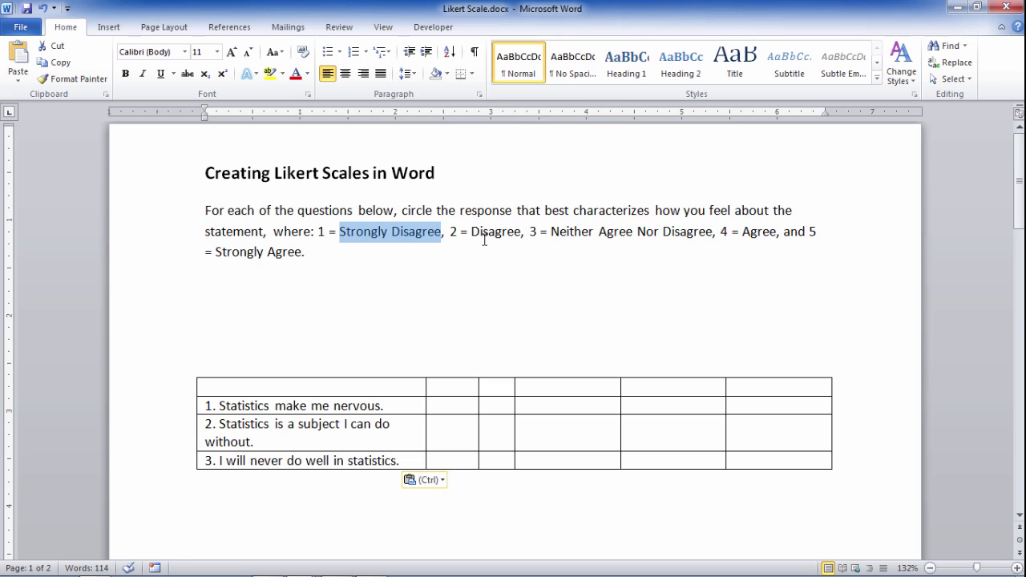
{"action": "left_click", "coordinate": [438, 383]}
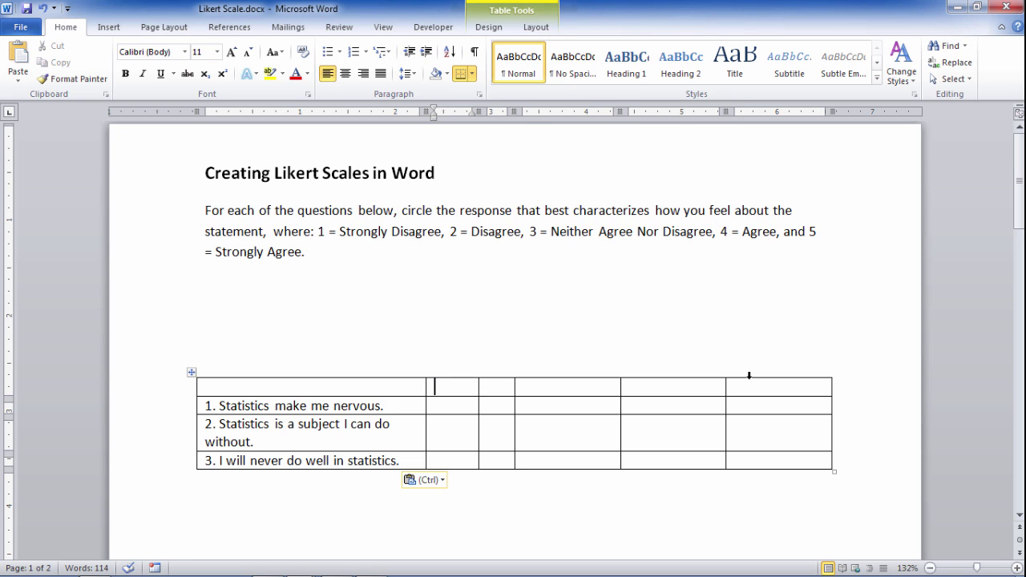
{"action": "left_click_drag", "start_coordinate": [450, 387], "coordinate": [773, 468]}
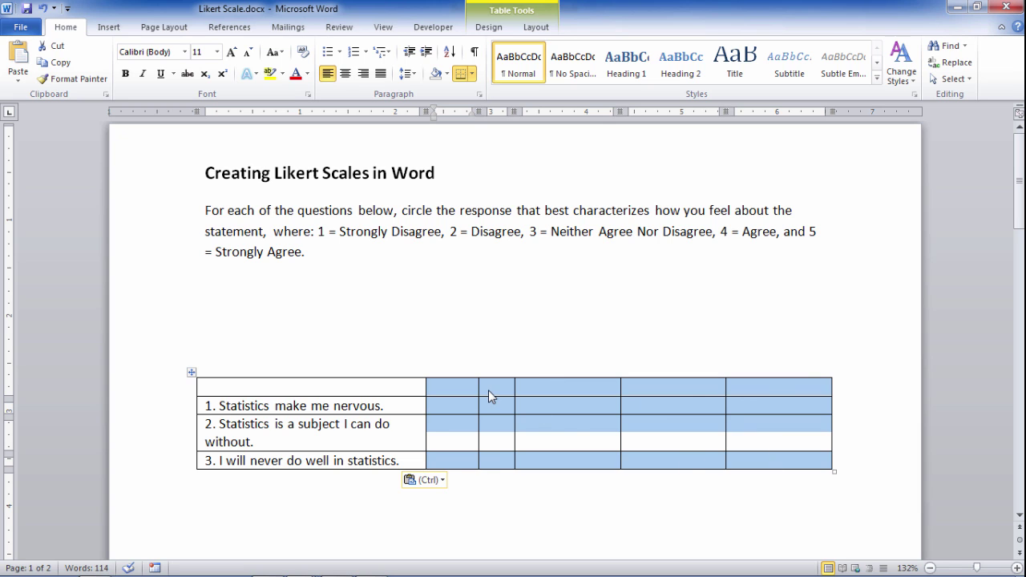
- Distribute the five rating columns evenly, making each 0.85" wide
{"action": "left_click", "coordinate": [539, 31]}
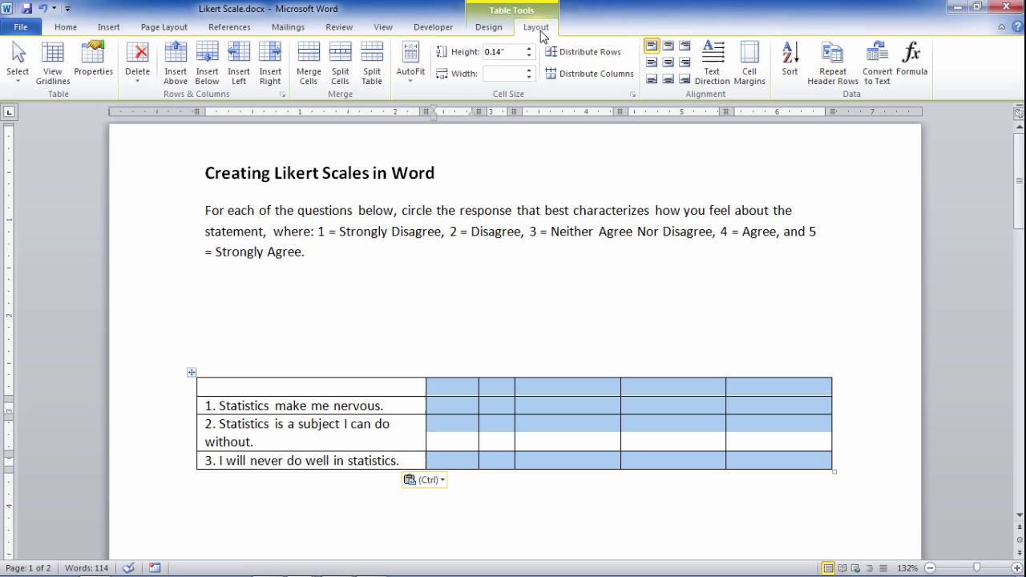
{"action": "left_click", "coordinate": [566, 74]}
{"action": "left_click", "coordinate": [469, 393]}
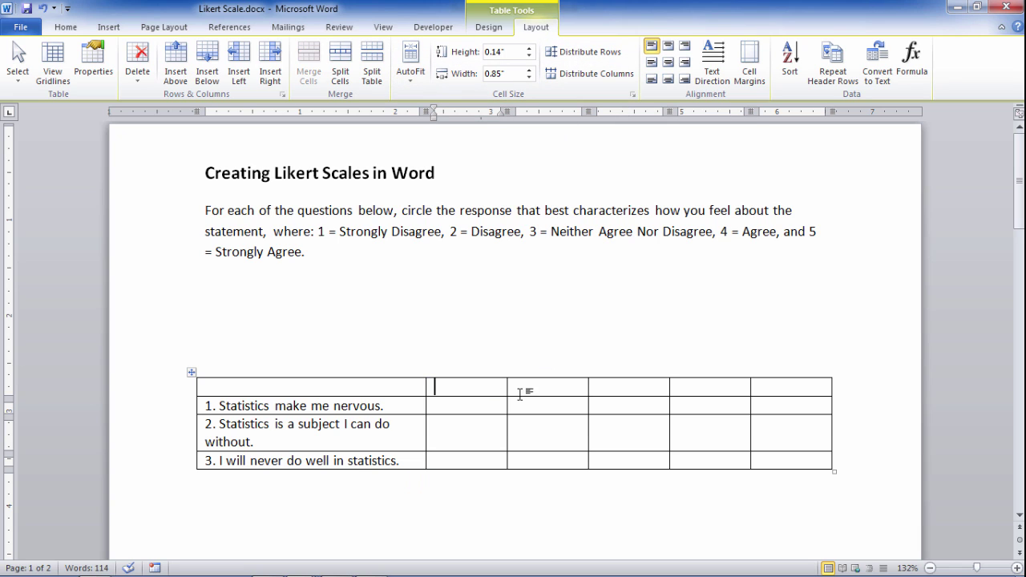
{"action": "left_click", "coordinate": [812, 452], "text": "shift"}
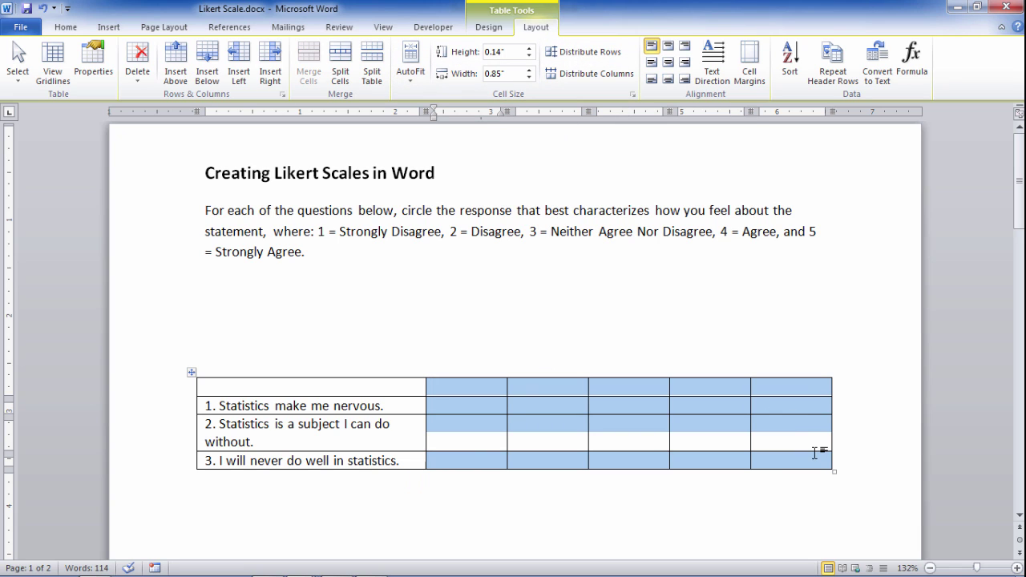
- Fill the five header cells with agreement labels, including Neither Agree Nor Disagree, Agree and Strongly Agree
{"action": "left_click", "coordinate": [451, 388]}
{"action": "type", "text": "S"}
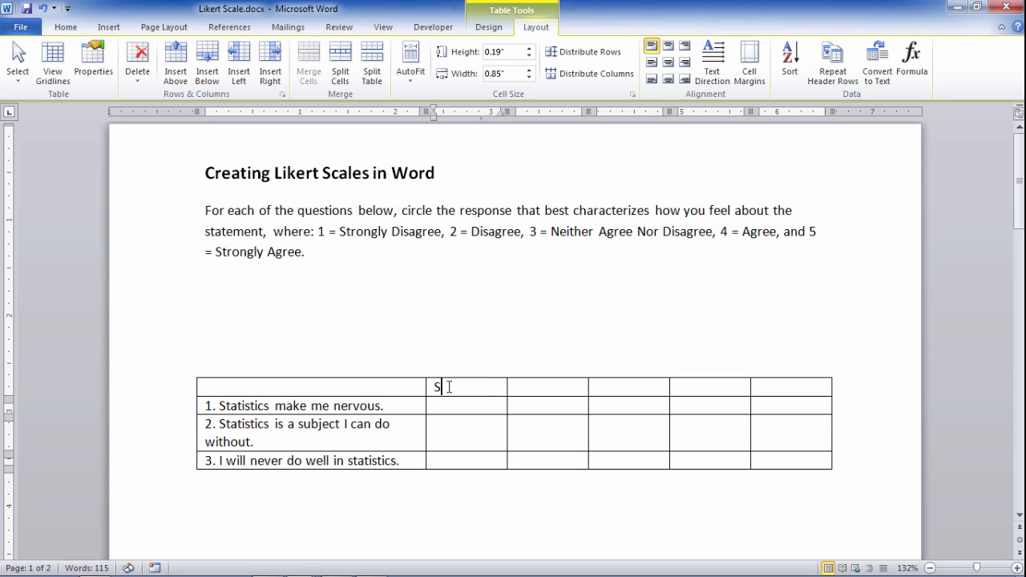
{"action": "type", "text": "trongly Agree"}
{"action": "left_click", "coordinate": [561, 395]}
{"action": "type", "text": "Disagree"}
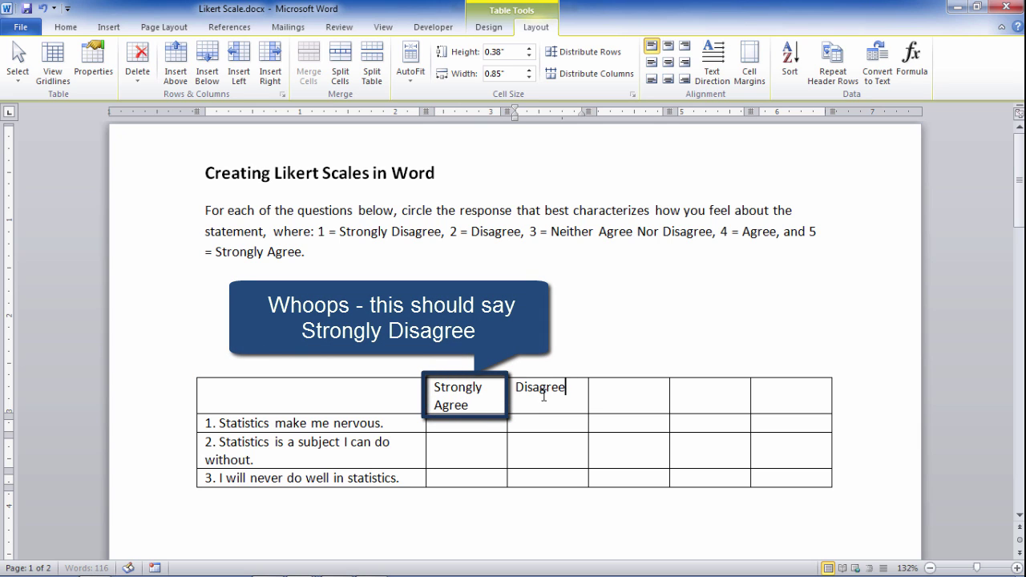
{"action": "left_click_drag", "start_coordinate": [551, 233], "coordinate": [710, 240]}
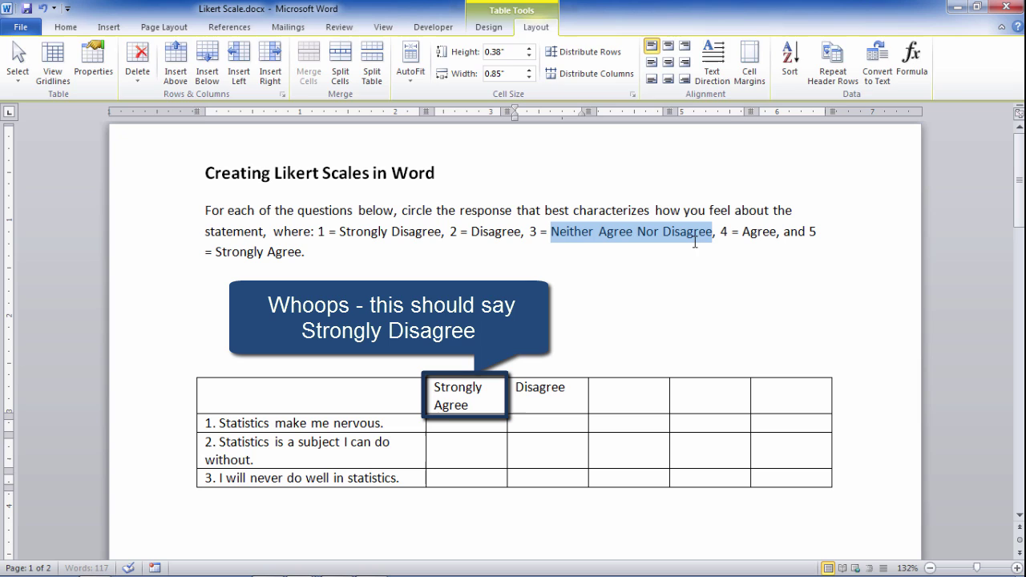
{"action": "key", "text": "ctrl+c"}
{"action": "left_click", "coordinate": [592, 405]}
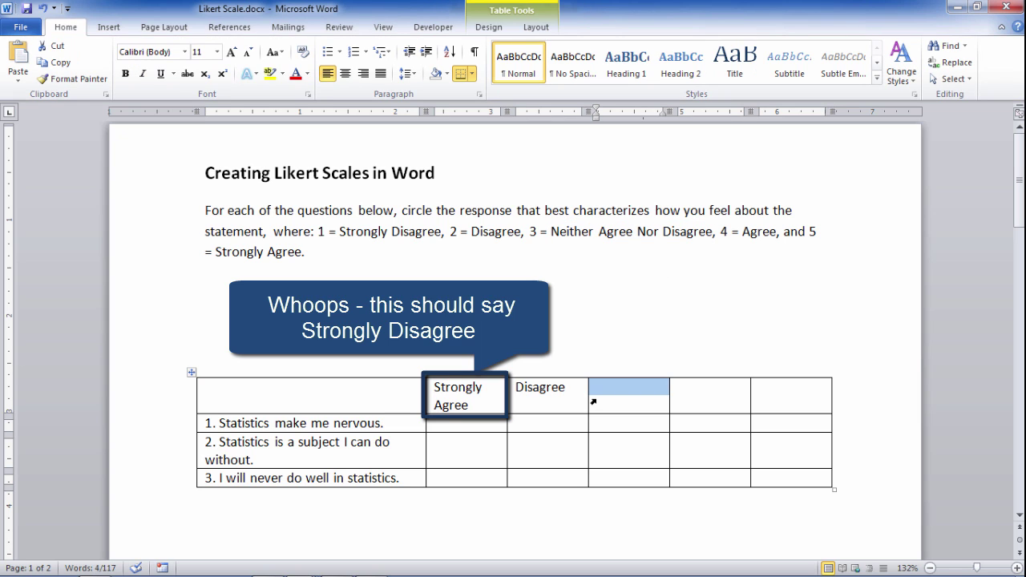
{"action": "key", "text": "ctrl+v"}
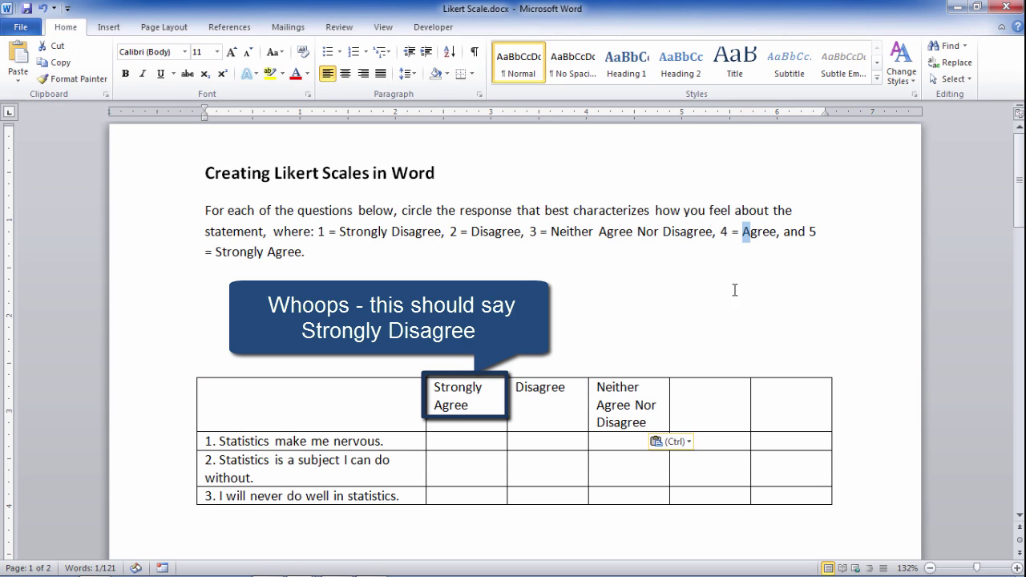
{"action": "left_click", "coordinate": [696, 407]}
{"action": "type", "text": "Agree"}
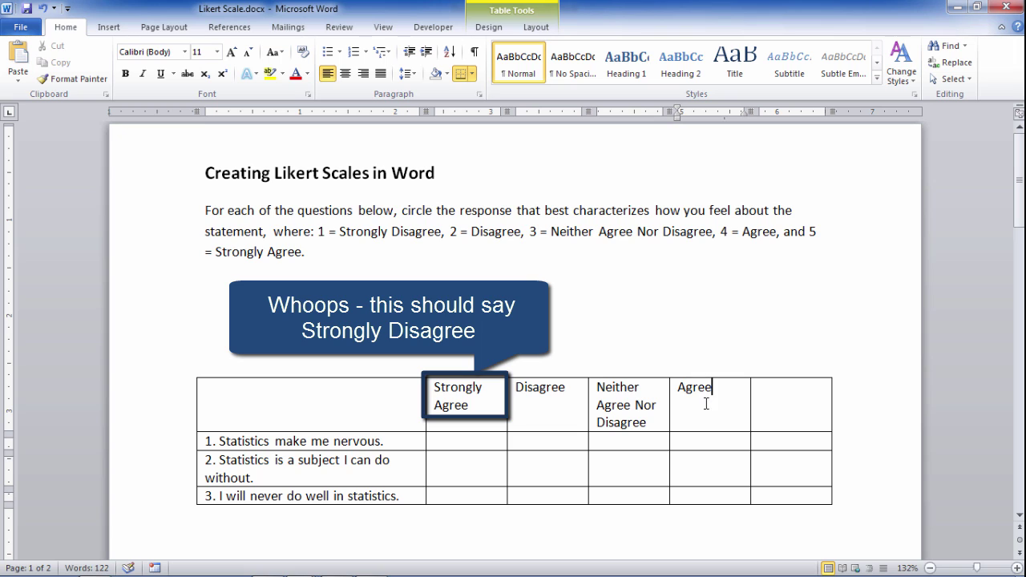
{"action": "left_click", "coordinate": [753, 414]}
{"action": "type", "text": "A"}
{"action": "key", "text": "BackSpace"}
{"action": "type", "text": "Strongly Agree"}
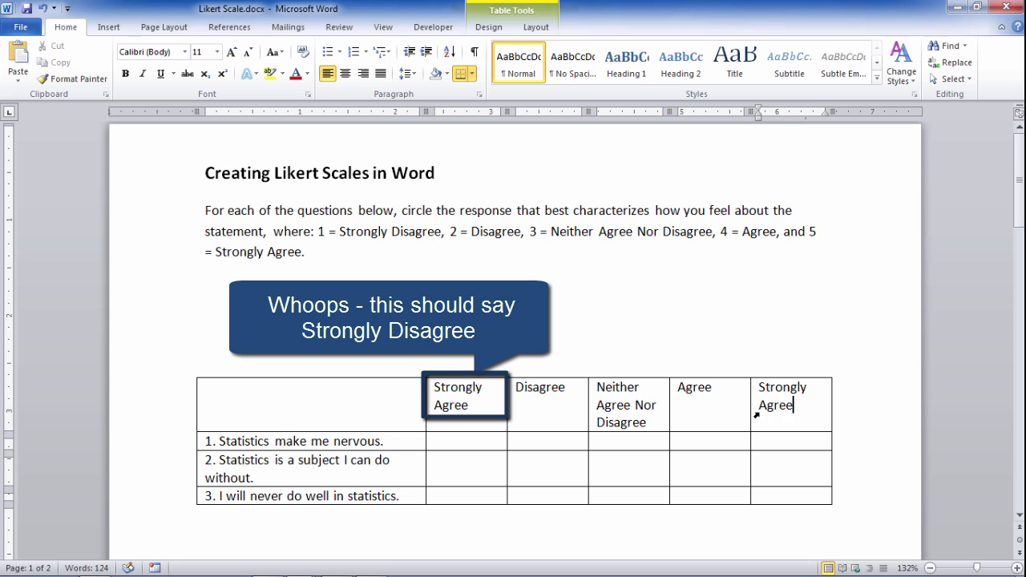
- Enter the values 1, 2, 3, 4 and 5 across statement 1's rating cells
{"action": "left_click_drag", "start_coordinate": [714, 417], "coordinate": [492, 440]}
{"action": "left_click", "coordinate": [474, 447]}
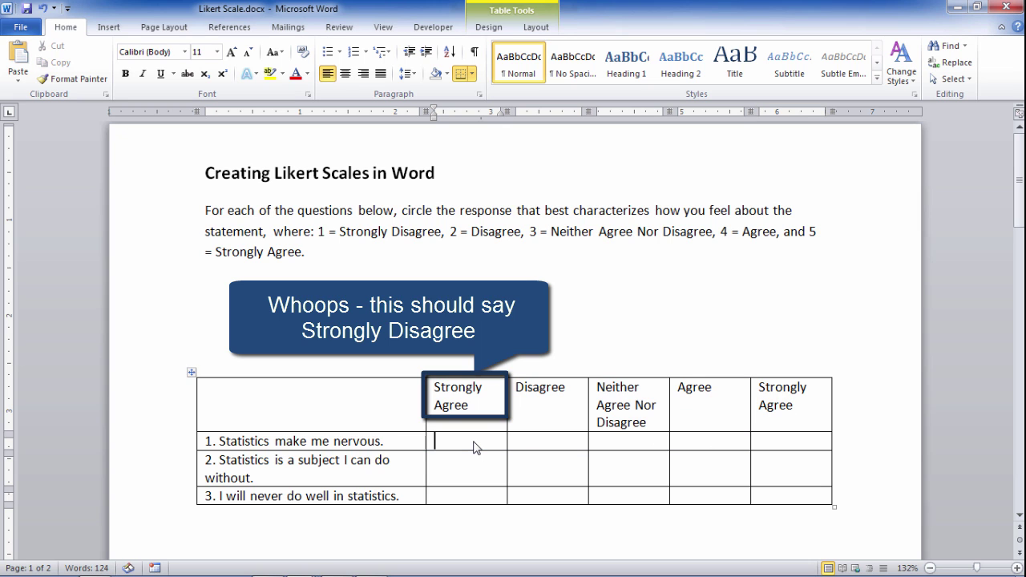
{"action": "type", "text": "1"}
{"action": "key", "text": "Tab"}
{"action": "type", "text": "2"}
{"action": "key", "text": "Tab"}
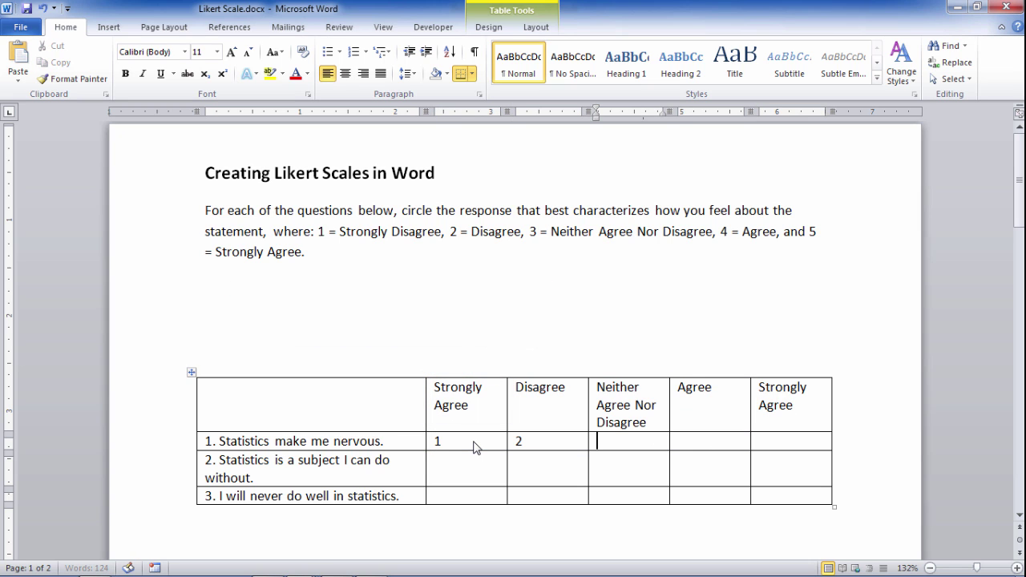
{"action": "type", "text": "3"}
{"action": "key", "text": "Tab"}
{"action": "type", "text": "4"}
{"action": "key", "text": "Tab"}
{"action": "type", "text": "5"}
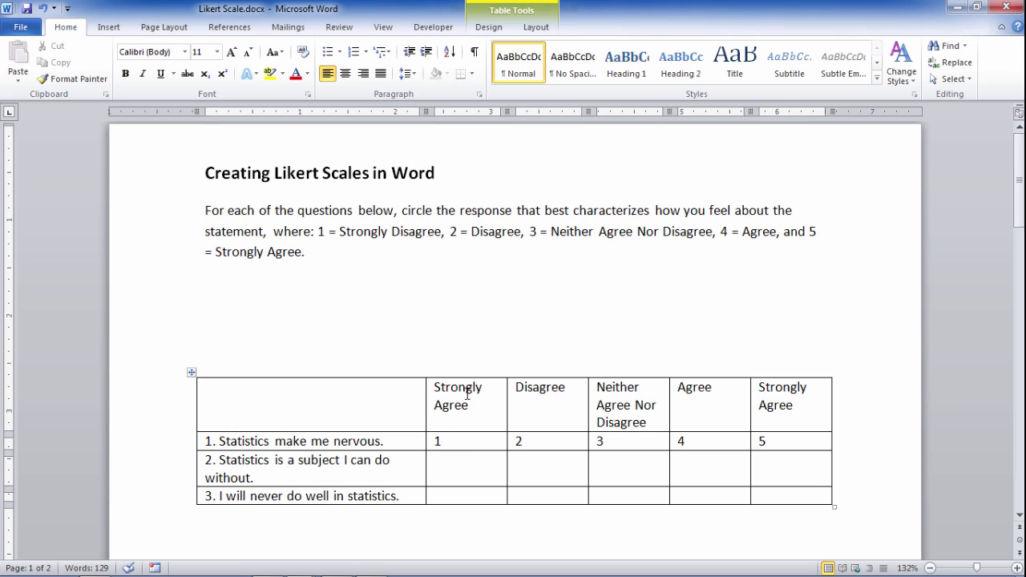
- Centre the five header labels and row 1's values 1–5 within their cells
{"action": "left_click_drag", "start_coordinate": [444, 393], "coordinate": [767, 406]}
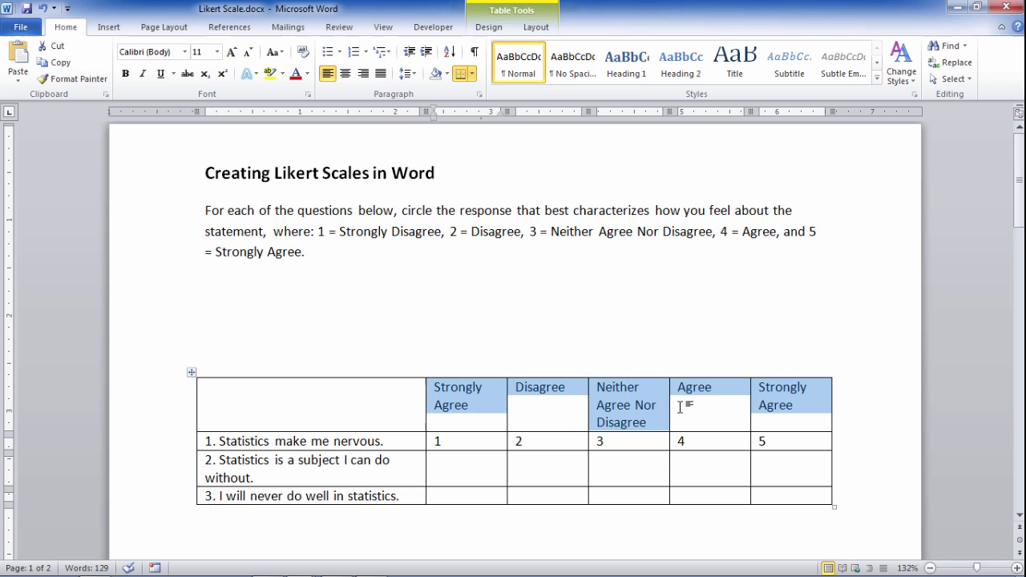
{"action": "left_click", "coordinate": [536, 26]}
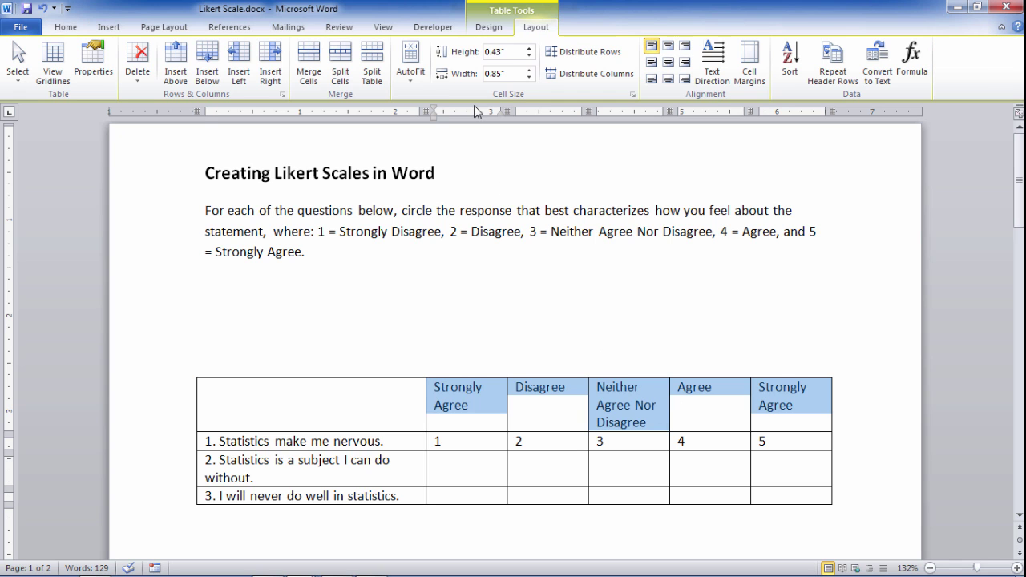
{"action": "left_click", "coordinate": [668, 63]}
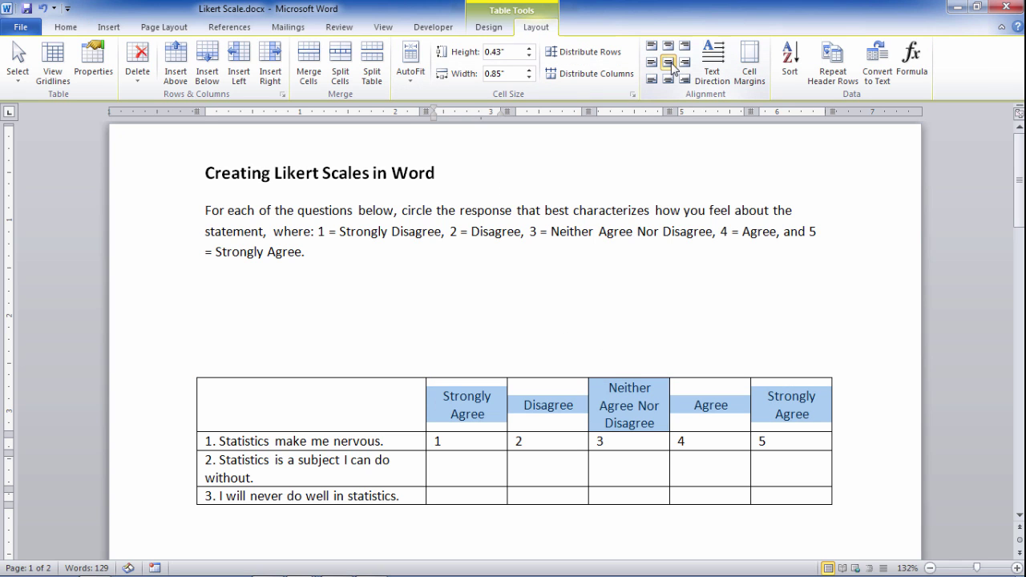
{"action": "left_click", "coordinate": [439, 441]}
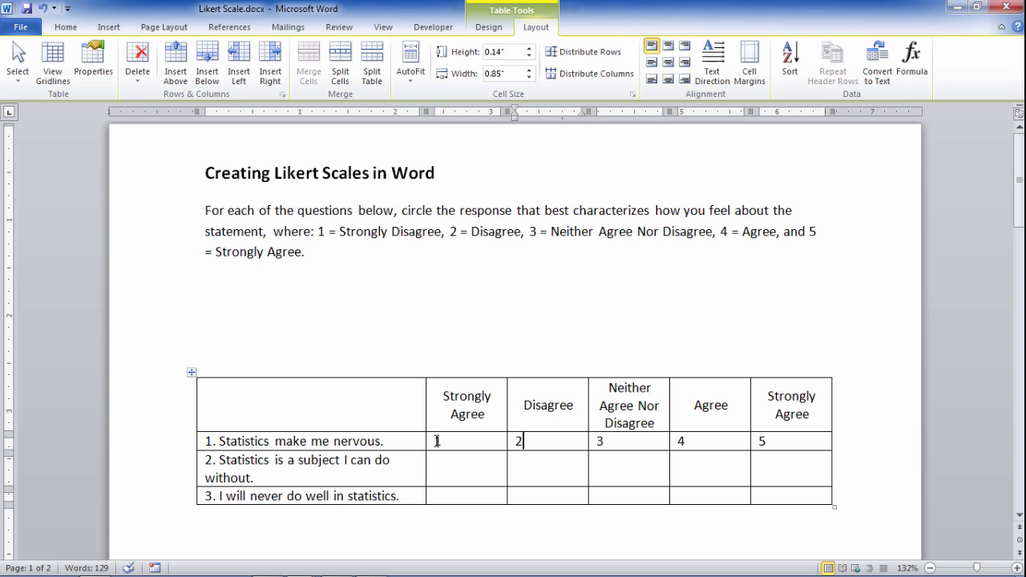
{"action": "left_click_drag", "start_coordinate": [437, 440], "coordinate": [774, 436]}
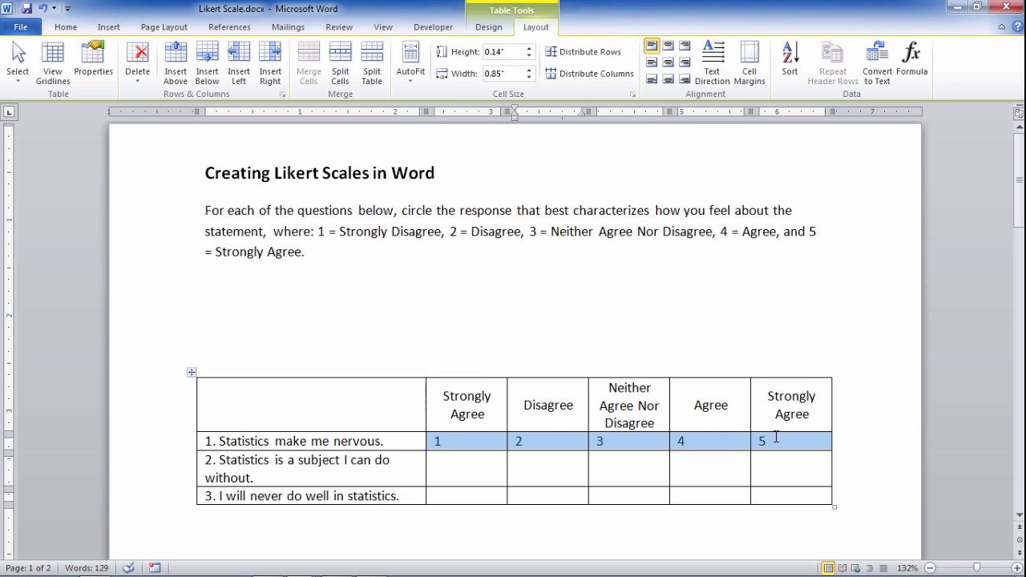
{"action": "left_click", "coordinate": [667, 63]}
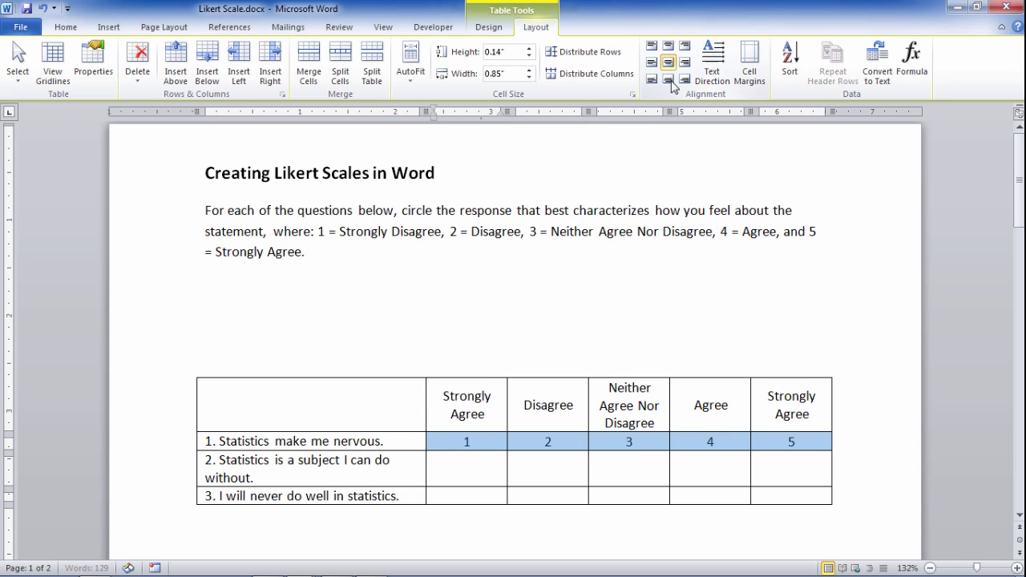
{"action": "left_click", "coordinate": [343, 442]}
{"action": "left_click_drag", "start_coordinate": [294, 441], "coordinate": [762, 494]}
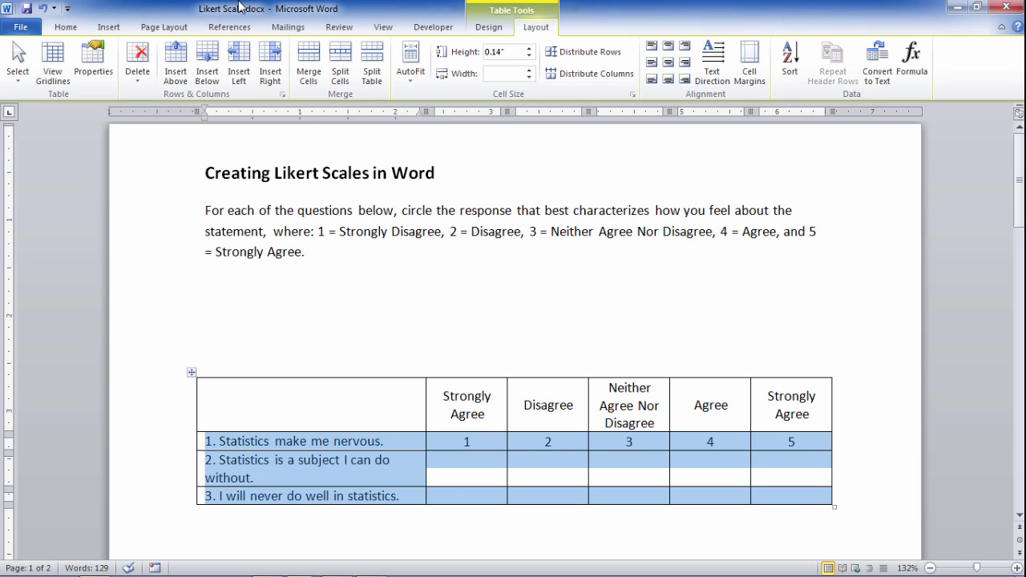
- Set 6 pt paragraph spacing before and after the three statement rows
{"action": "left_click", "coordinate": [65, 27]}
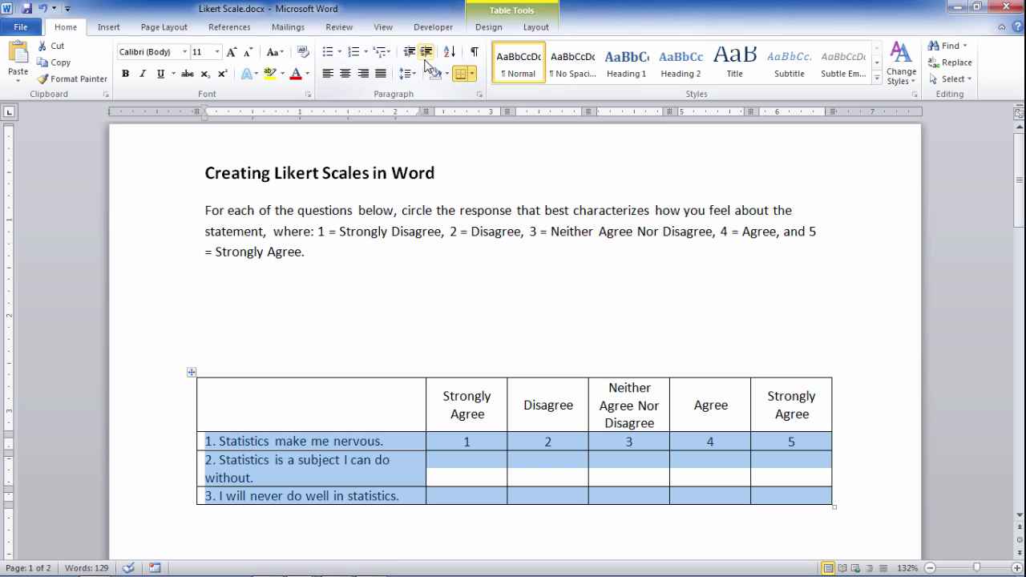
{"action": "left_click", "coordinate": [406, 73]}
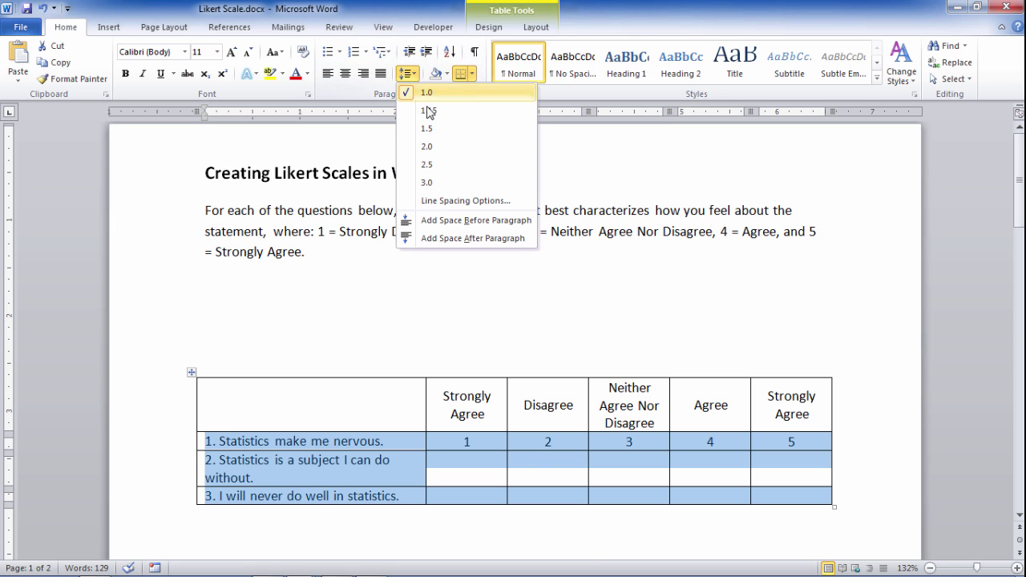
{"action": "left_click", "coordinate": [448, 202]}
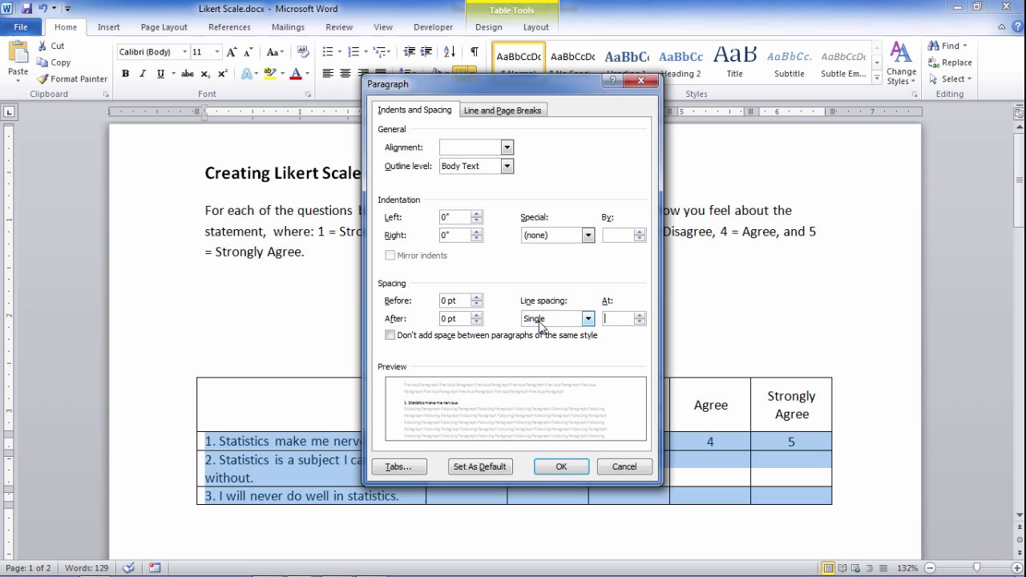
{"action": "left_click", "coordinate": [477, 297]}
{"action": "left_click", "coordinate": [477, 314]}
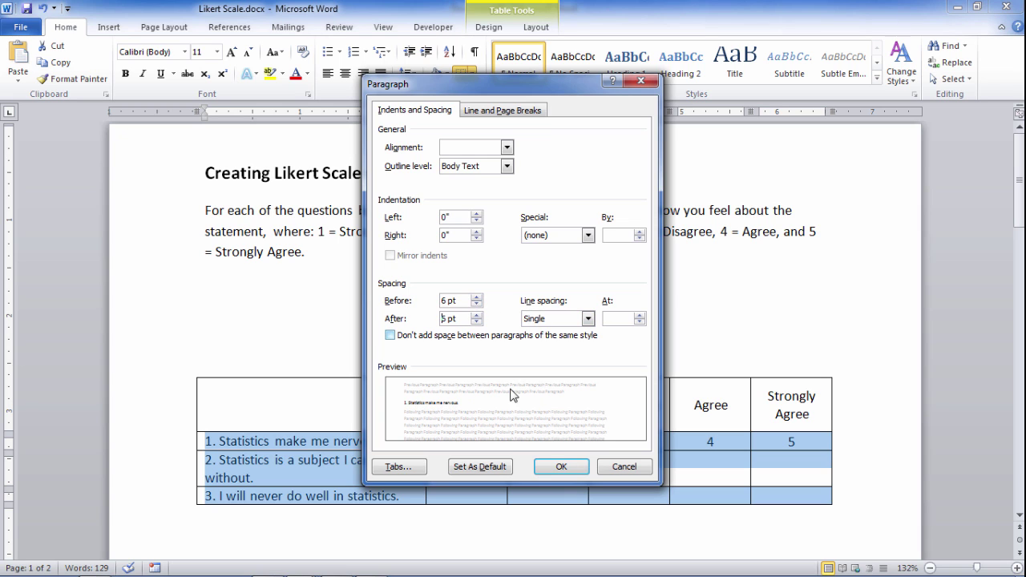
{"action": "left_click", "coordinate": [559, 466]}
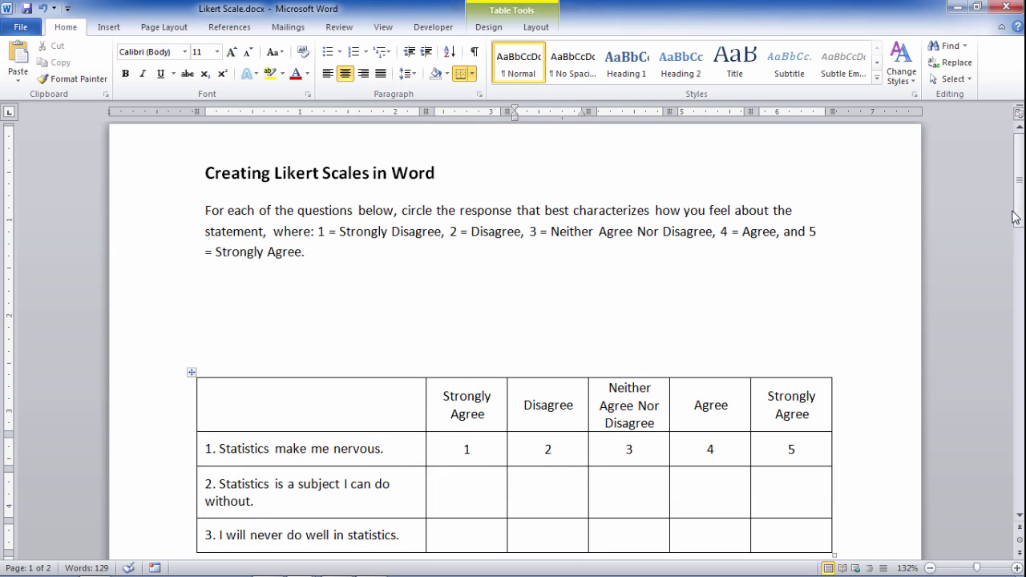
- Copy row 1's values 1 to 5 into statement rows 2 and 3
{"action": "left_click_drag", "start_coordinate": [1016, 210], "coordinate": [1017, 227]}
{"action": "left_click_drag", "start_coordinate": [467, 360], "coordinate": [783, 350]}
{"action": "key", "text": "ctrl+c"}
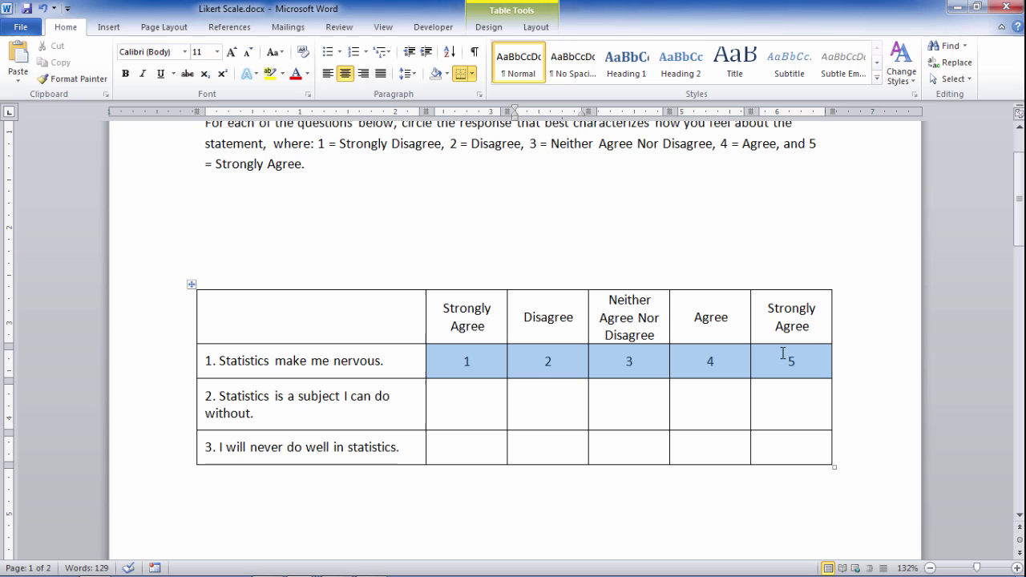
{"action": "left_click", "coordinate": [470, 412]}
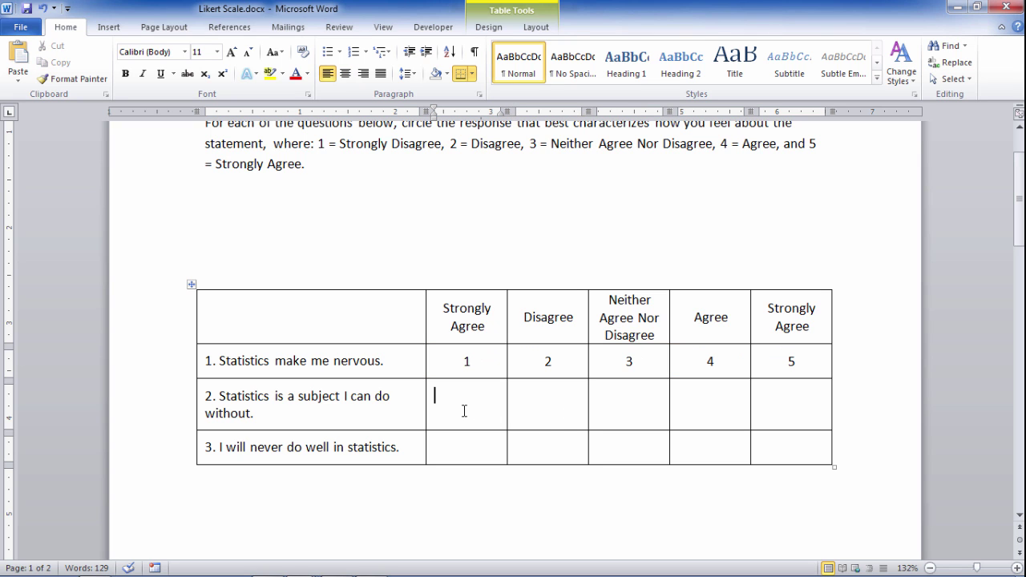
{"action": "key", "text": "ctrl+v"}
{"action": "left_click", "coordinate": [465, 448]}
{"action": "key", "text": "ctrl+v"}
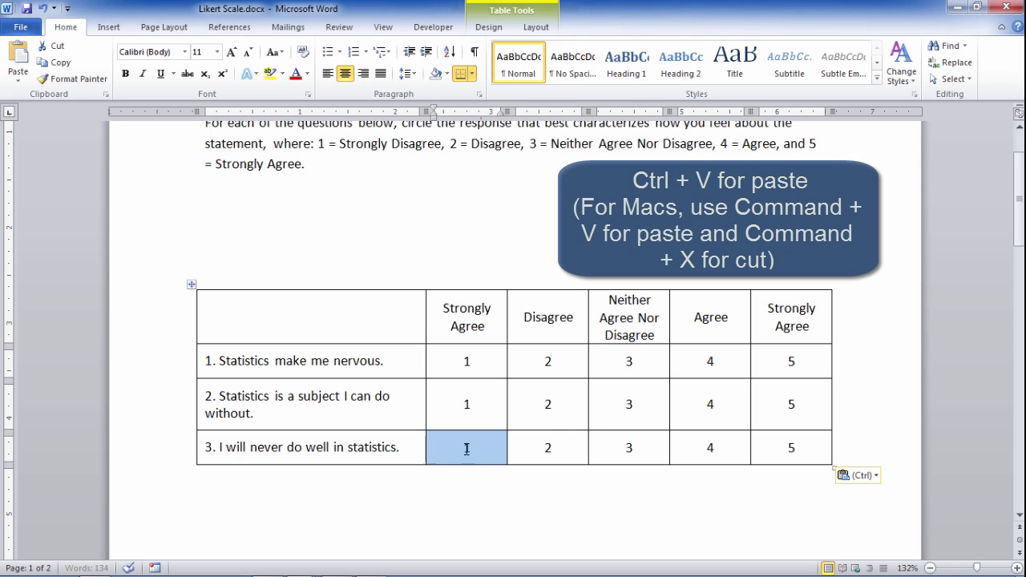
{"action": "left_click", "coordinate": [547, 453]}
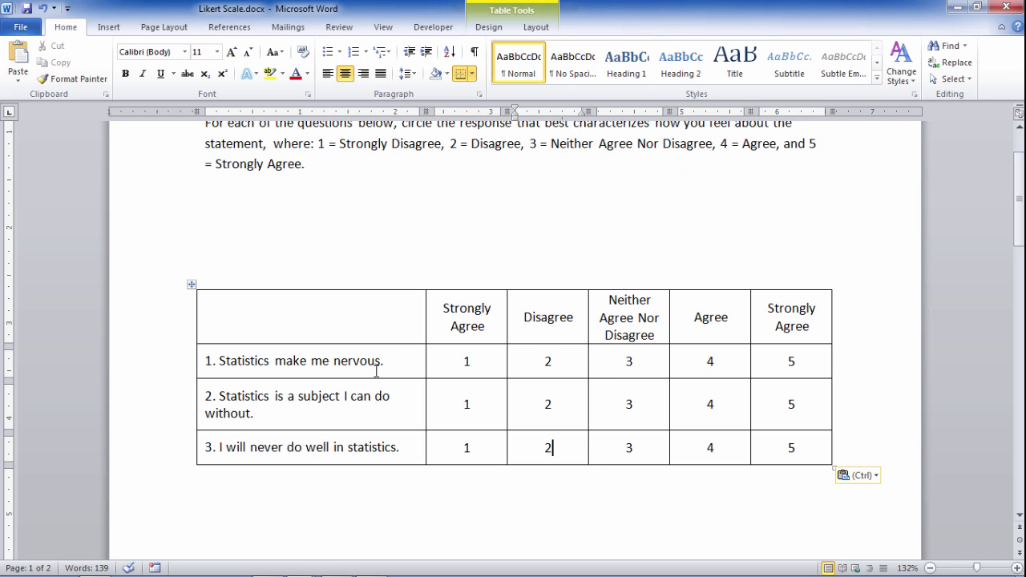
- Remove every border from the whole table
{"action": "left_click_drag", "start_coordinate": [246, 314], "coordinate": [710, 409]}
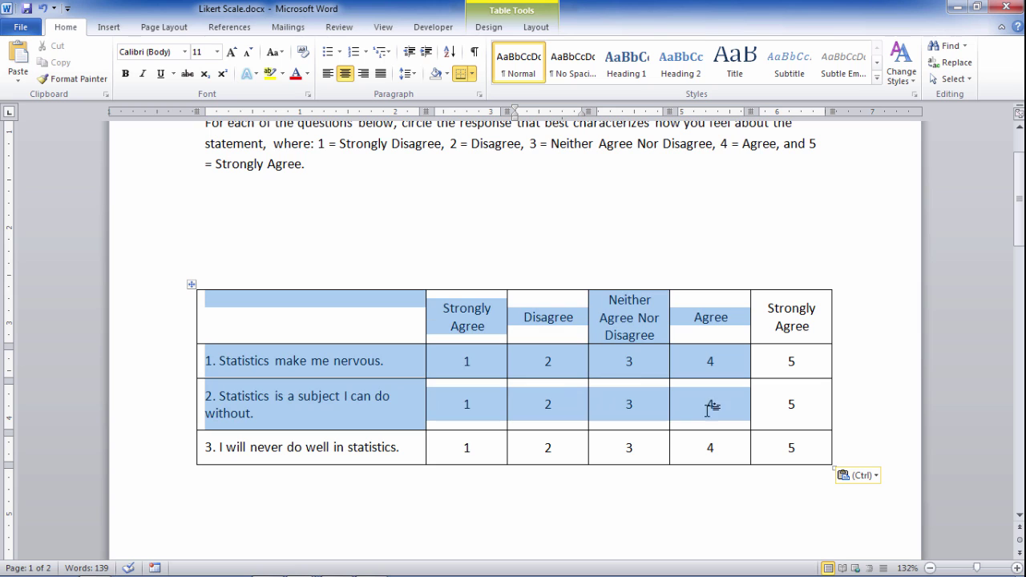
{"action": "left_click", "coordinate": [191, 285]}
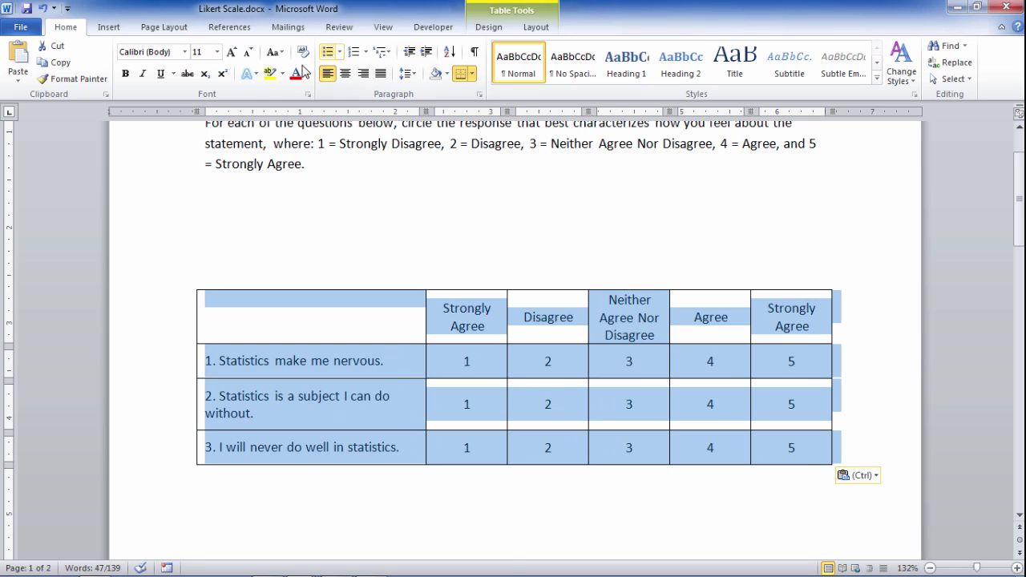
{"action": "left_click", "coordinate": [472, 74]}
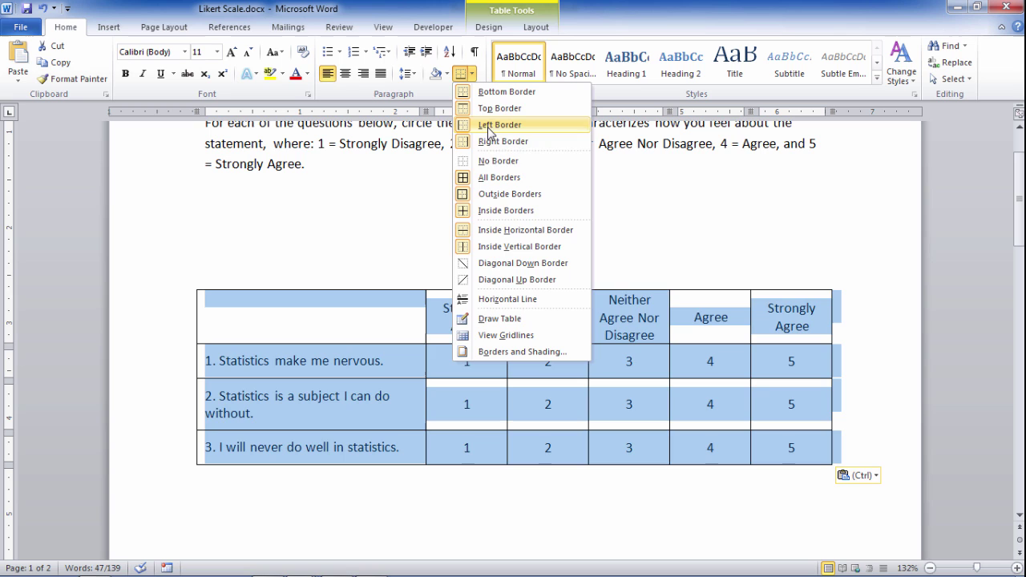
{"action": "left_click", "coordinate": [491, 160]}
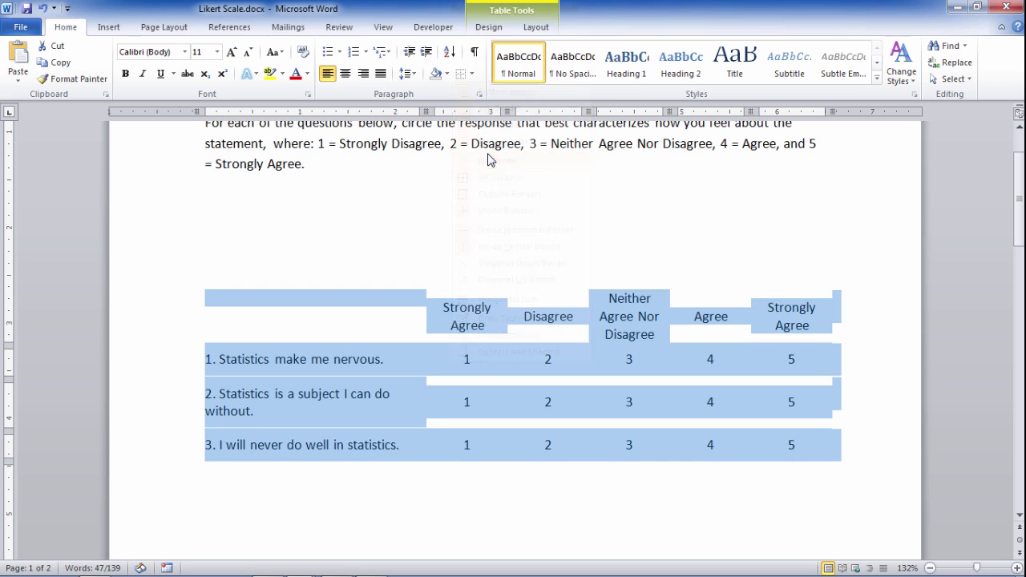
- Add top and bottom borders to the header row
{"action": "left_click", "coordinate": [160, 324]}
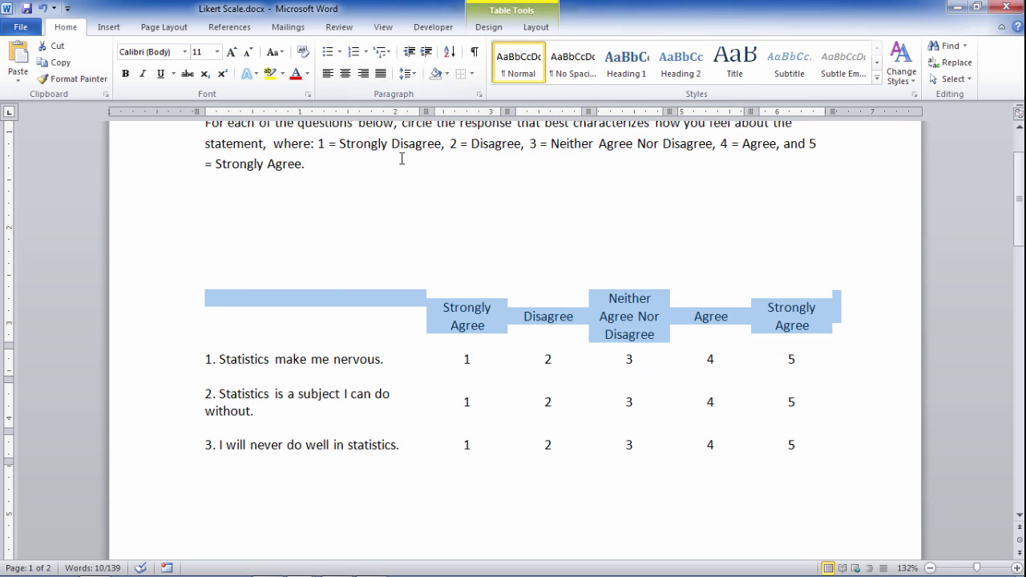
{"action": "left_click", "coordinate": [472, 74]}
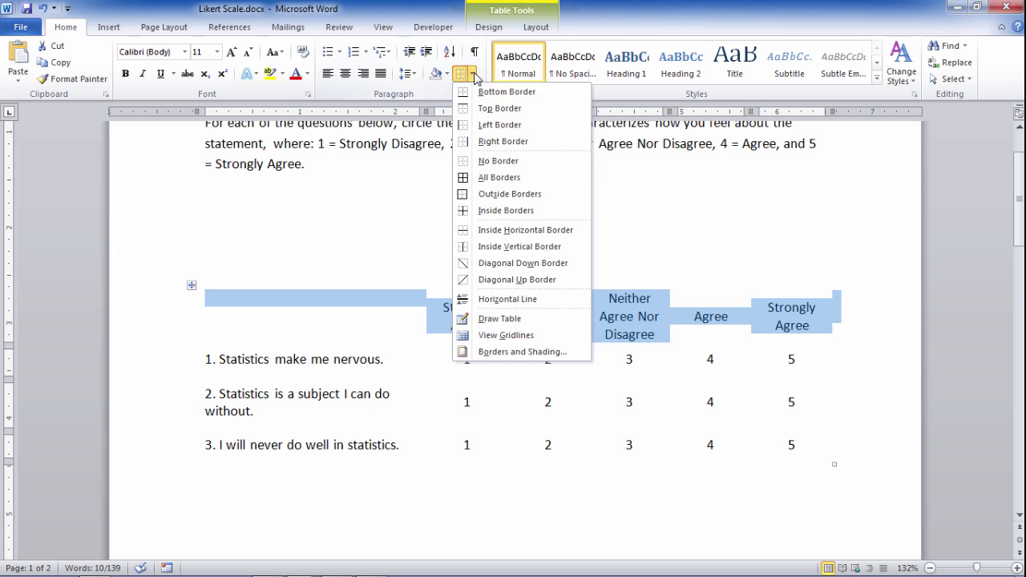
{"action": "left_click", "coordinate": [491, 91]}
{"action": "left_click", "coordinate": [472, 74]}
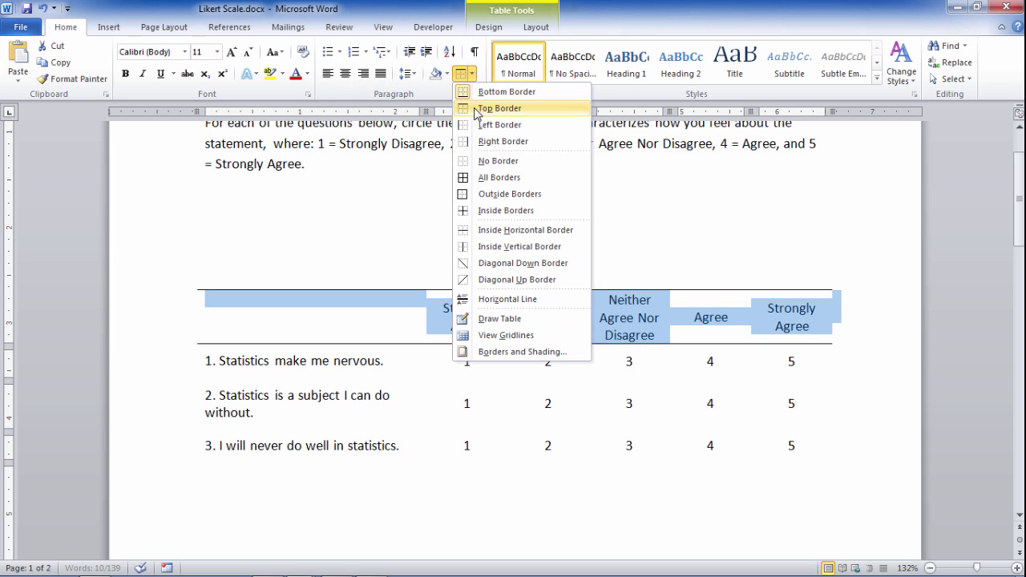
{"action": "left_click", "coordinate": [491, 105]}
- Add a bottom border under the last statement row and delete the blank lines above the table
{"action": "left_click", "coordinate": [162, 447]}
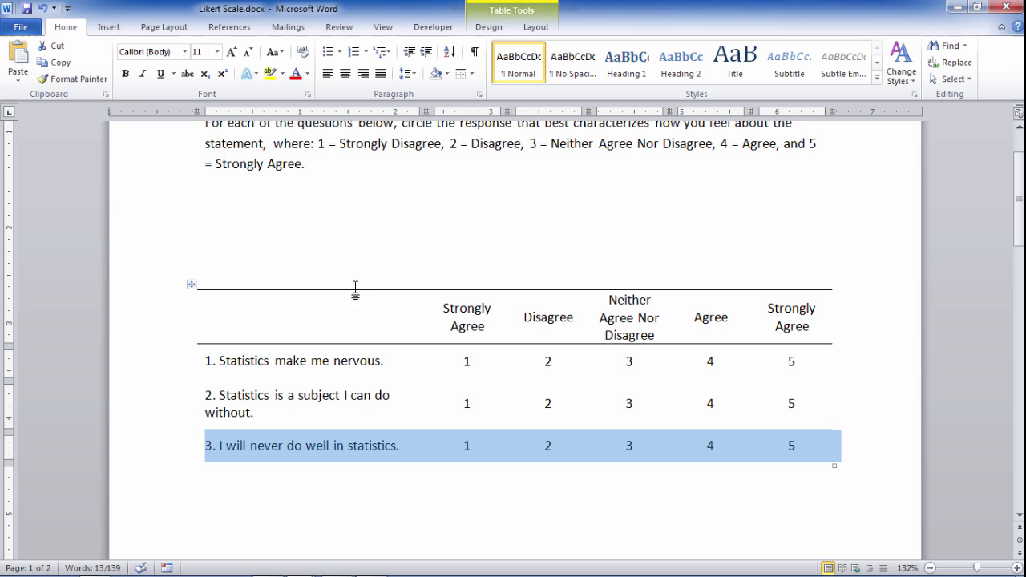
{"action": "left_click", "coordinate": [473, 74]}
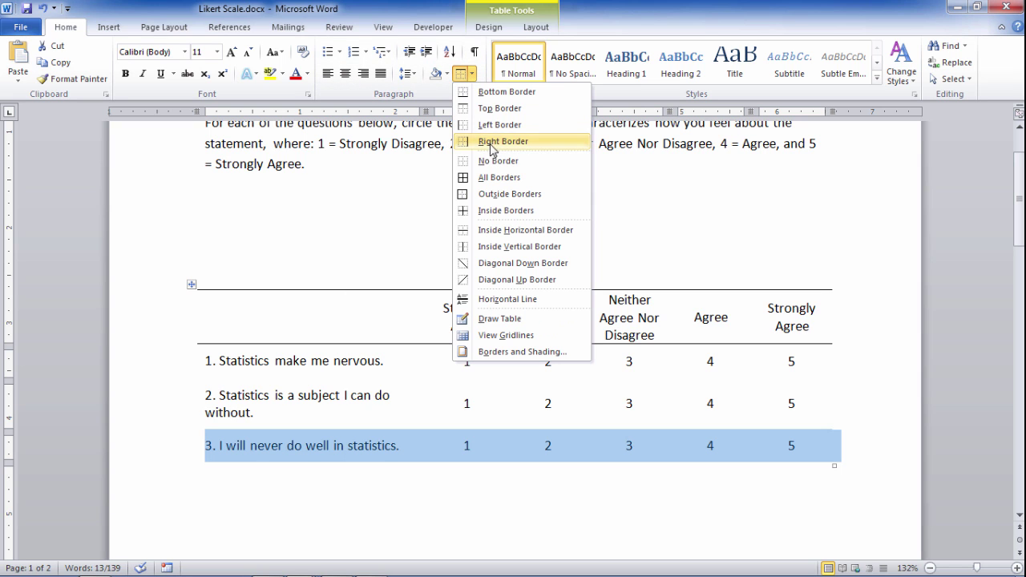
{"action": "left_click", "coordinate": [507, 91]}
{"action": "left_click", "coordinate": [235, 269]}
{"action": "key", "text": "BackSpace"}
{"action": "key", "text": "BackSpace"}
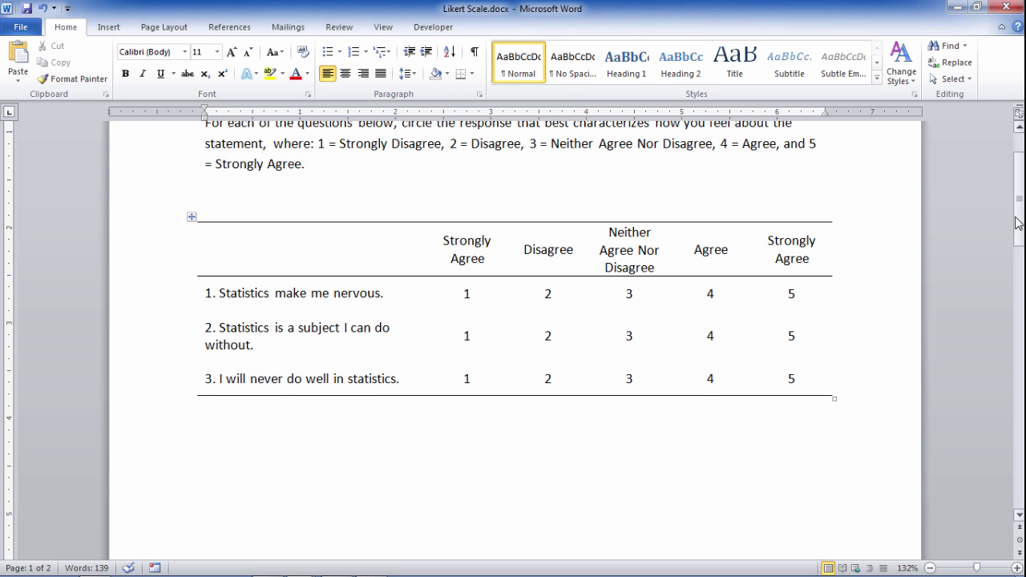
{"action": "scroll", "coordinate": [489, 438], "scroll_direction": "up", "scroll_amount": 2}
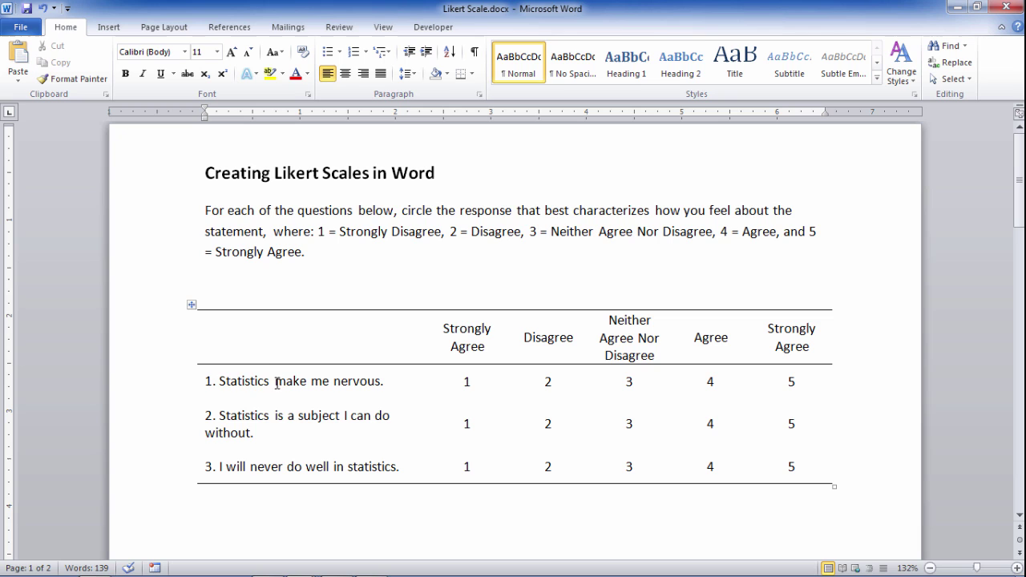
{"action": "left_click_drag", "start_coordinate": [549, 466], "coordinate": [484, 385]}
{"action": "left_click", "coordinate": [482, 384]}
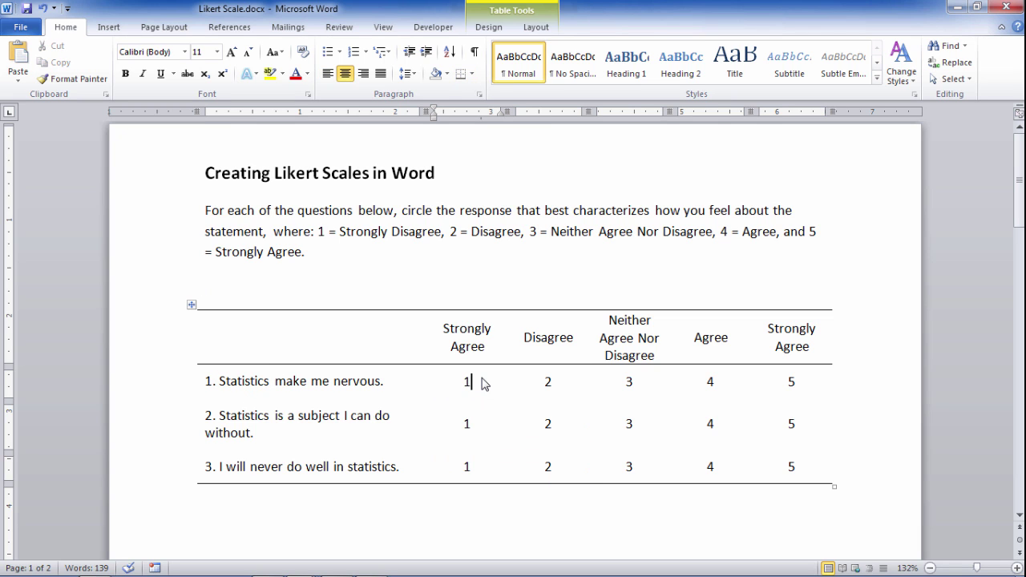